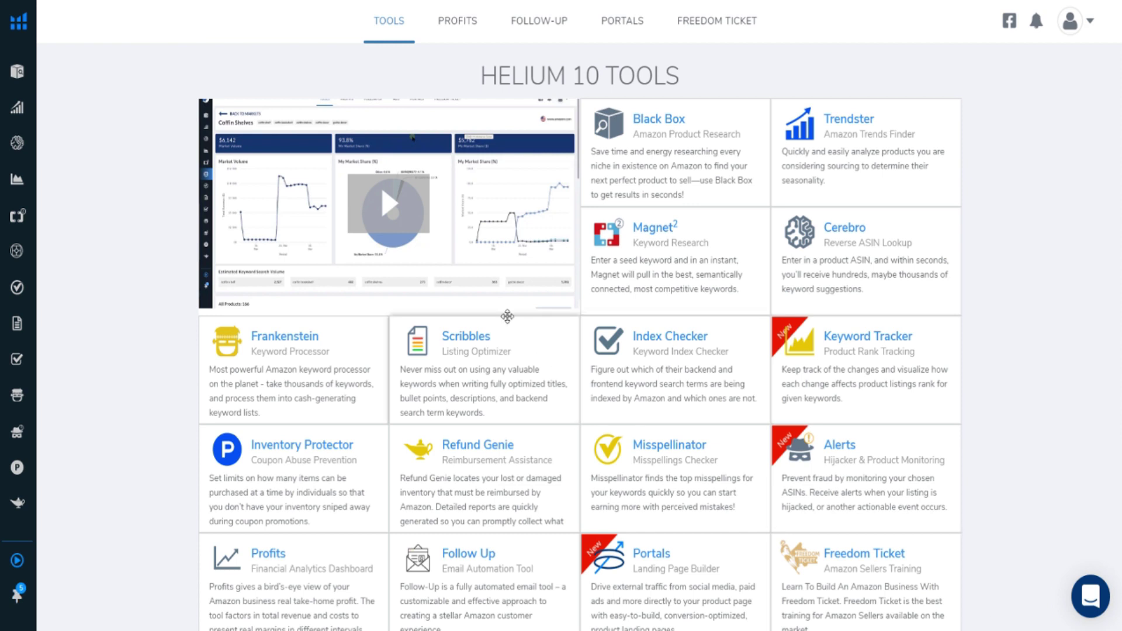
Open the Cerebro reverse ASIN lookup tool
{"action": "mouse_move", "coordinate": [76, 144]}
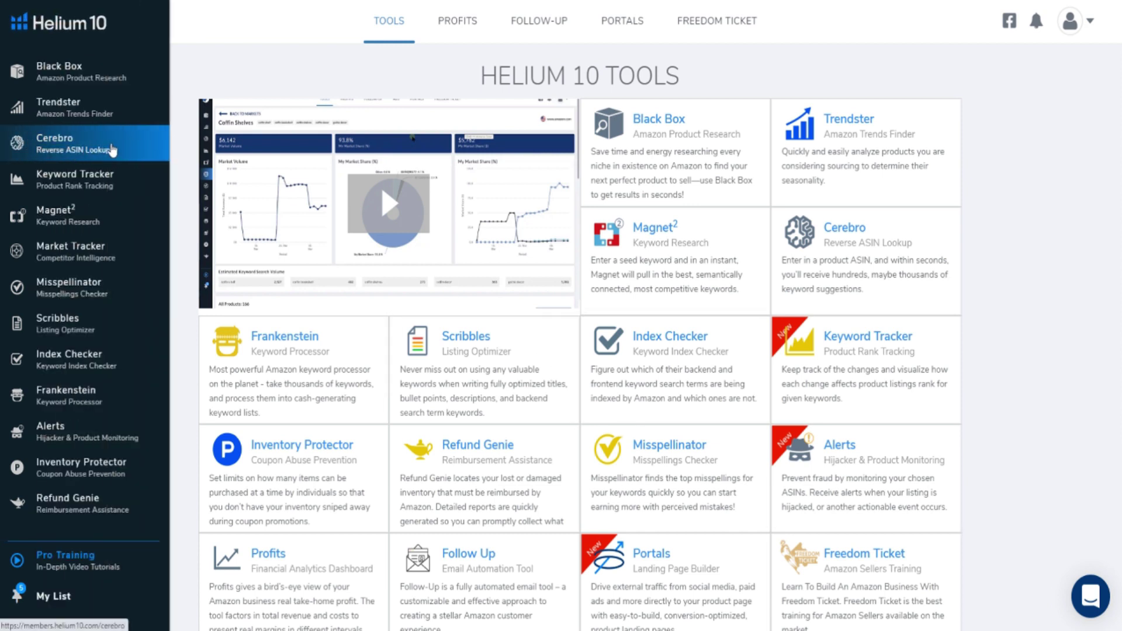
{"action": "left_click", "coordinate": [113, 150]}
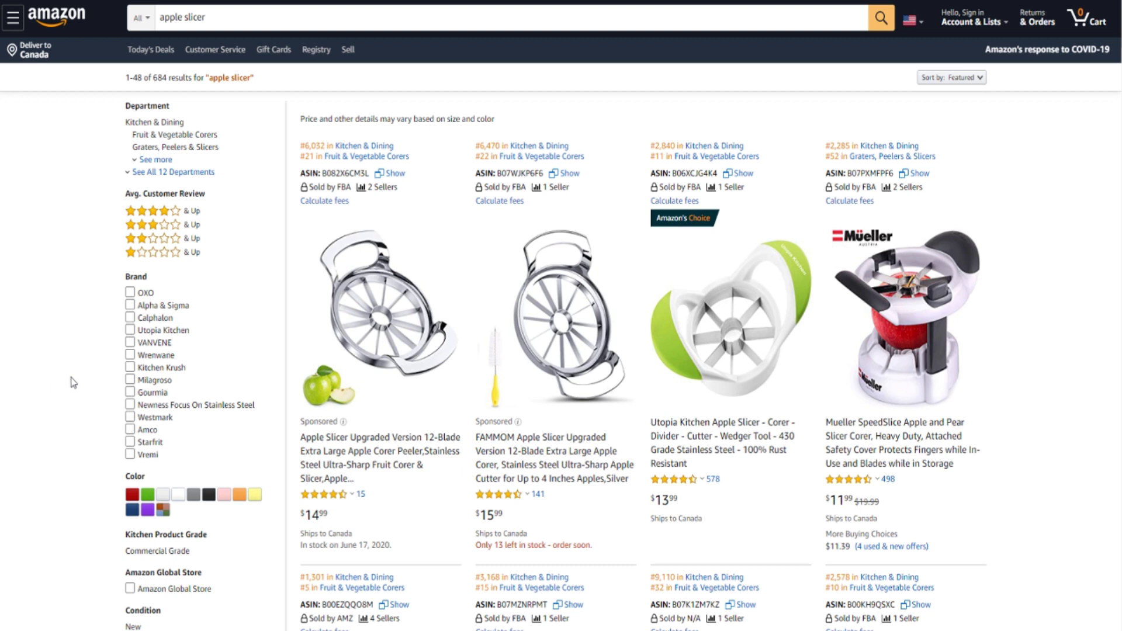
Run Xray product research on the Amazon "apple slicer" results and copy the Utopia Kitchen apple slicer's ASIN, B06XCJG4K4
{"action": "left_click", "coordinate": [961, 2]}
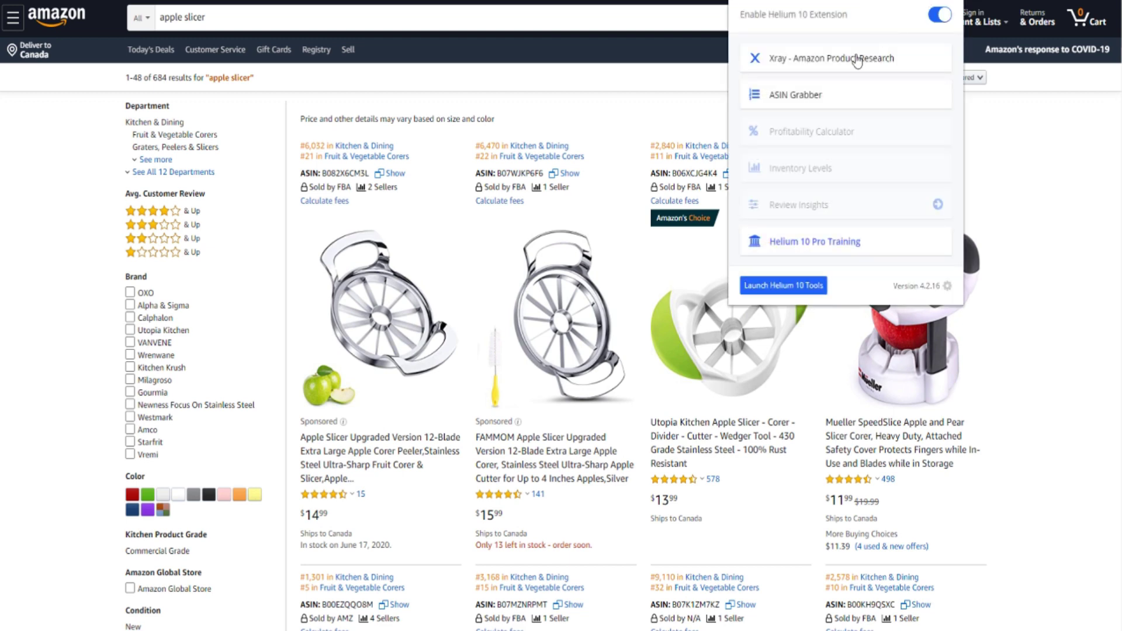
{"action": "left_click", "coordinate": [857, 60]}
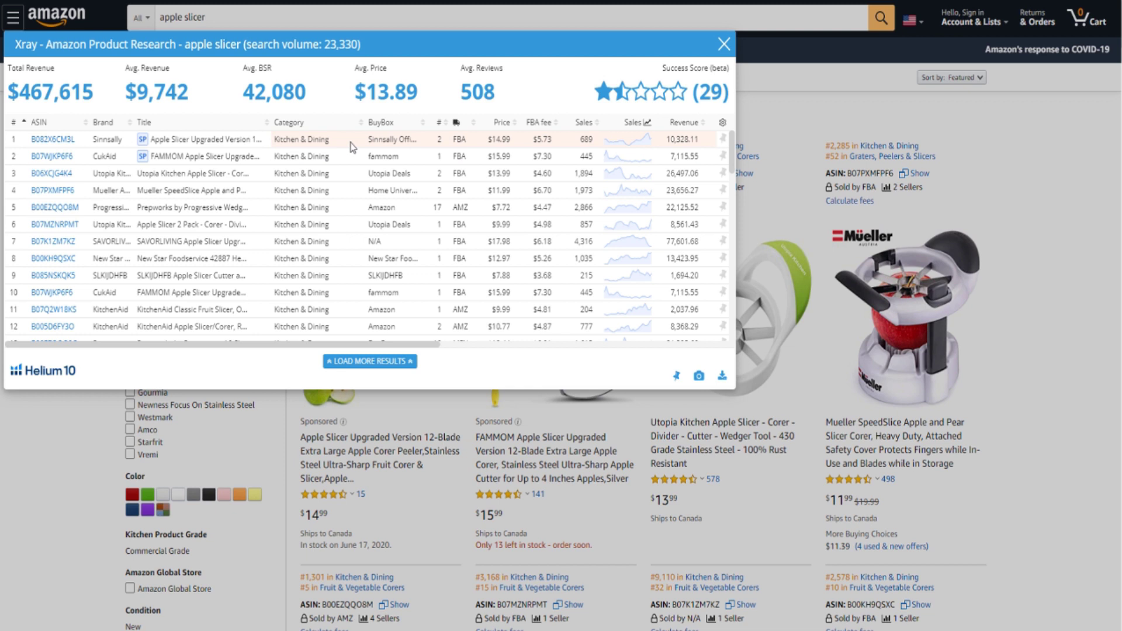
{"action": "scroll", "coordinate": [14, 158], "scroll_direction": "down", "scroll_amount": 2}
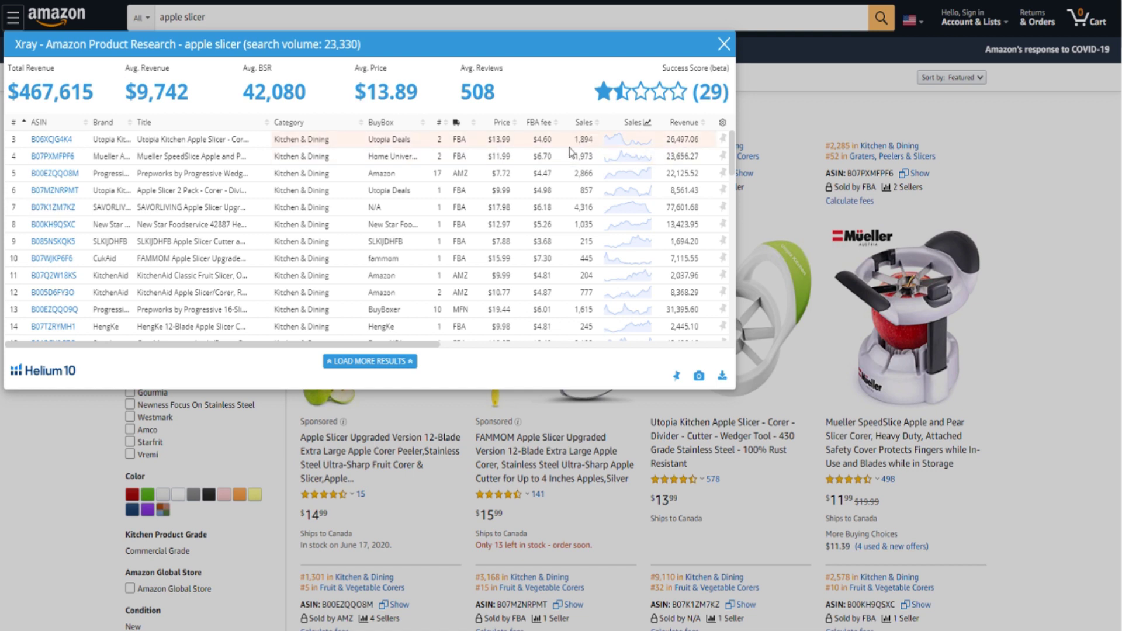
{"action": "mouse_move", "coordinate": [80, 146]}
{"action": "left_click_drag", "start_coordinate": [74, 141], "coordinate": [31, 142]}
{"action": "key", "text": "ctrl+c"}
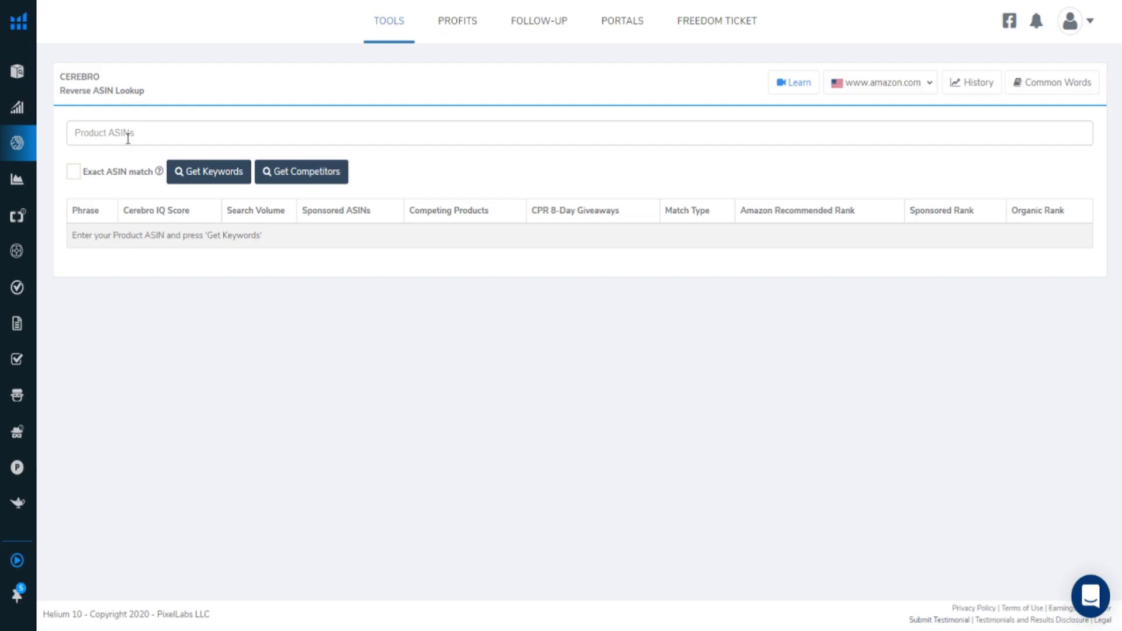
Get the keywords for ASIN B06XCJG4K4 in Cerebro, running a new search instead of loading it from history
{"action": "left_click", "coordinate": [128, 138]}
{"action": "key", "text": "ctrl+v"}
{"action": "key", "text": "Return"}
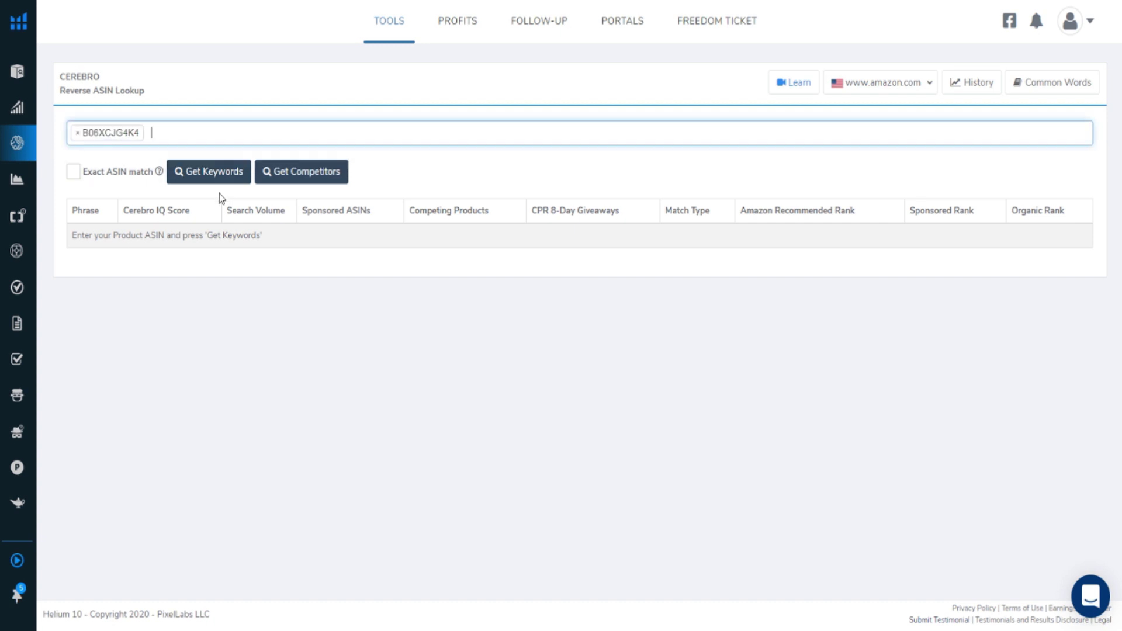
{"action": "left_click", "coordinate": [207, 175]}
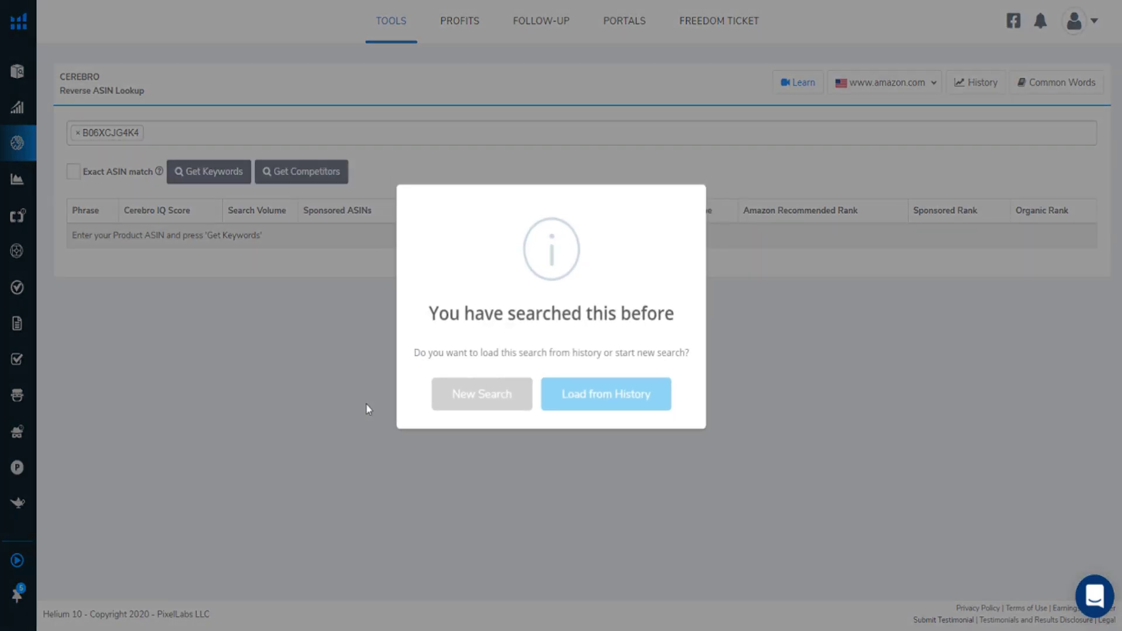
{"action": "left_click", "coordinate": [466, 400]}
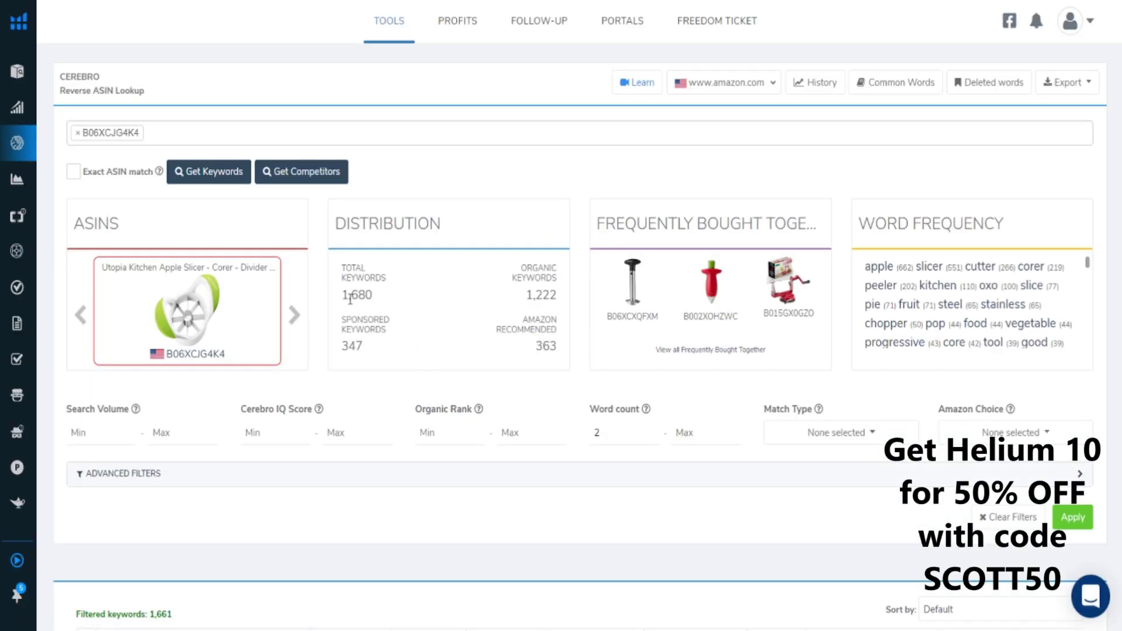
Set the minimum search volume filter to 300 for the keywords of the single ASIN
{"action": "left_click_drag", "start_coordinate": [344, 295], "coordinate": [383, 301]}
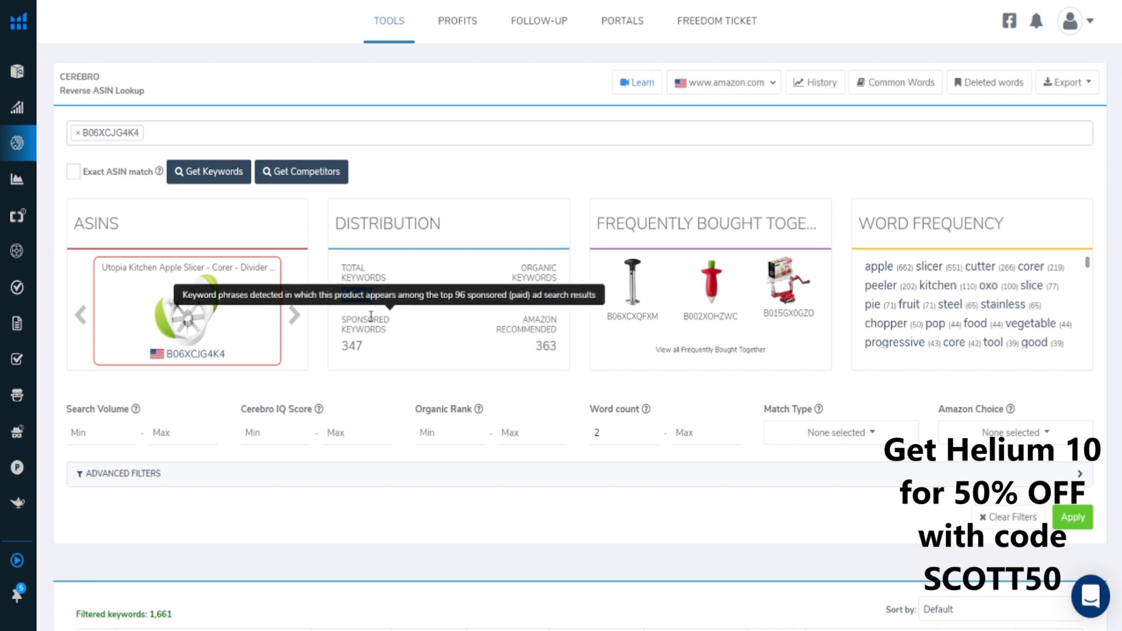
{"action": "scroll", "coordinate": [372, 318], "scroll_direction": "down", "scroll_amount": 5}
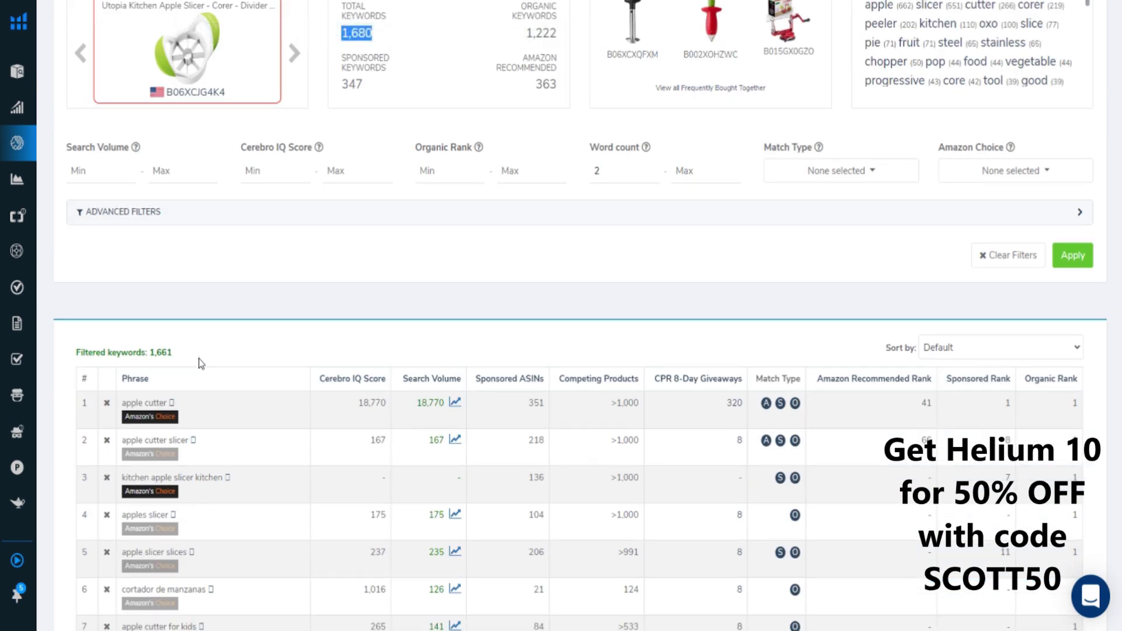
{"action": "left_click", "coordinate": [214, 351]}
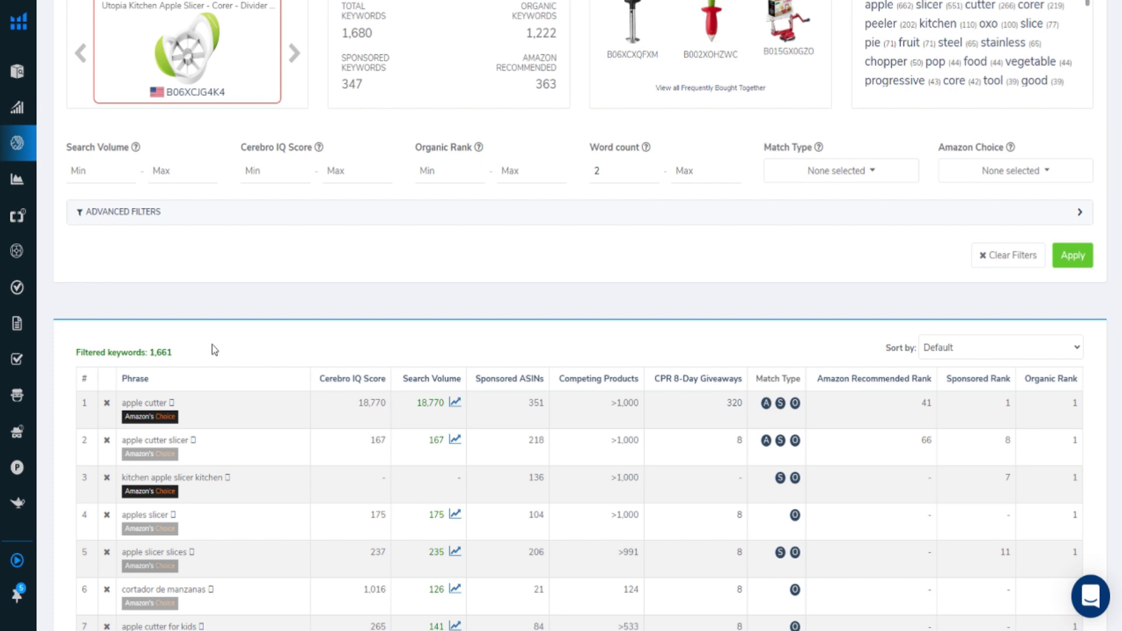
{"action": "left_click", "coordinate": [97, 173]}
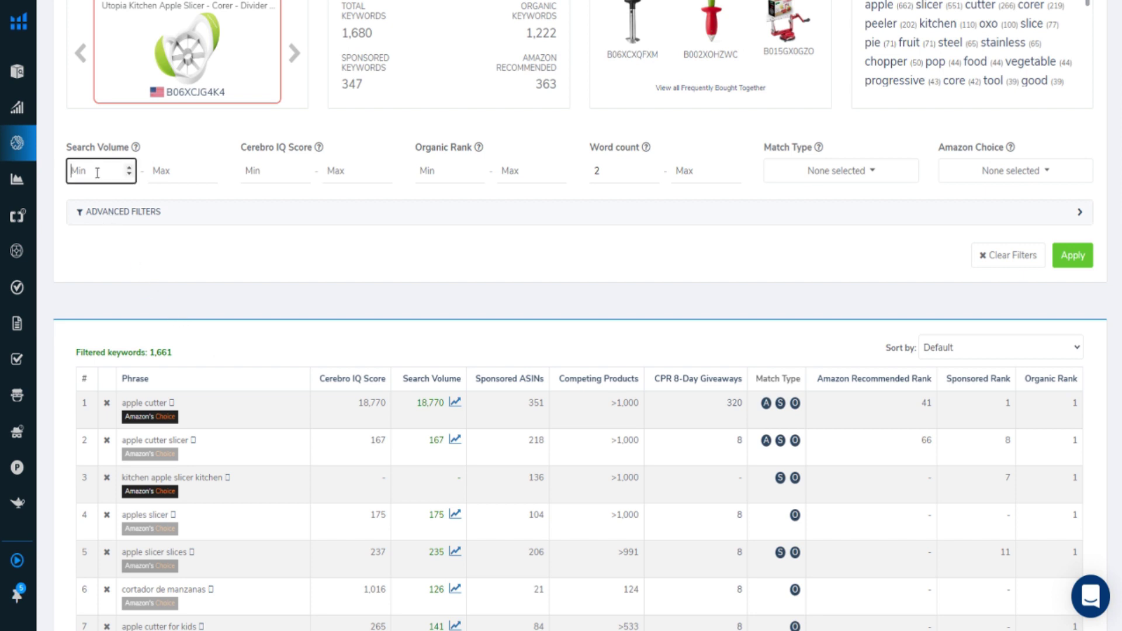
{"action": "type", "text": "300"}
{"action": "key", "text": "Tab"}
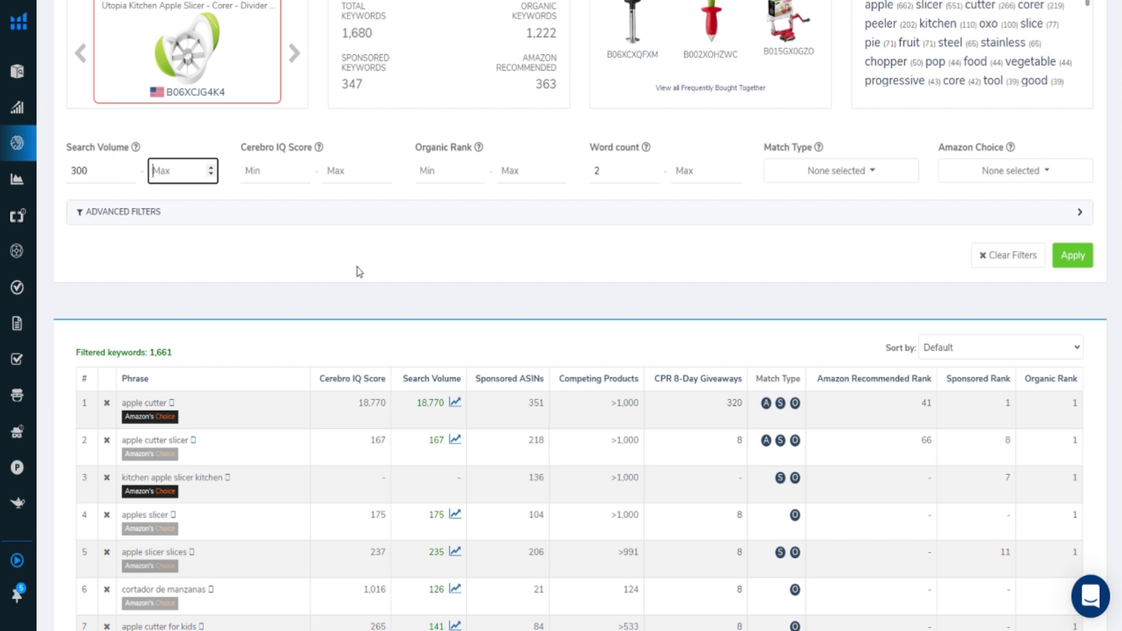
{"action": "left_click", "coordinate": [405, 258]}
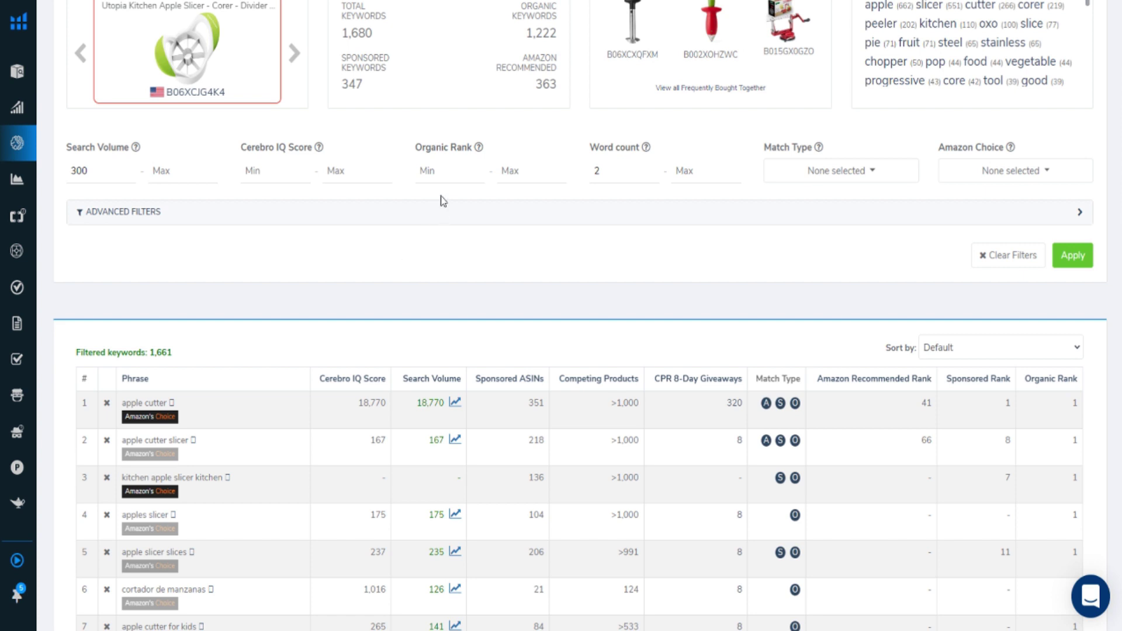
Set the organic rank filter to a minimum of 1 and a maximum of 20
{"action": "left_click", "coordinate": [448, 175]}
{"action": "type", "text": "1"}
{"action": "left_click", "coordinate": [506, 171]}
{"action": "type", "text": "20"}
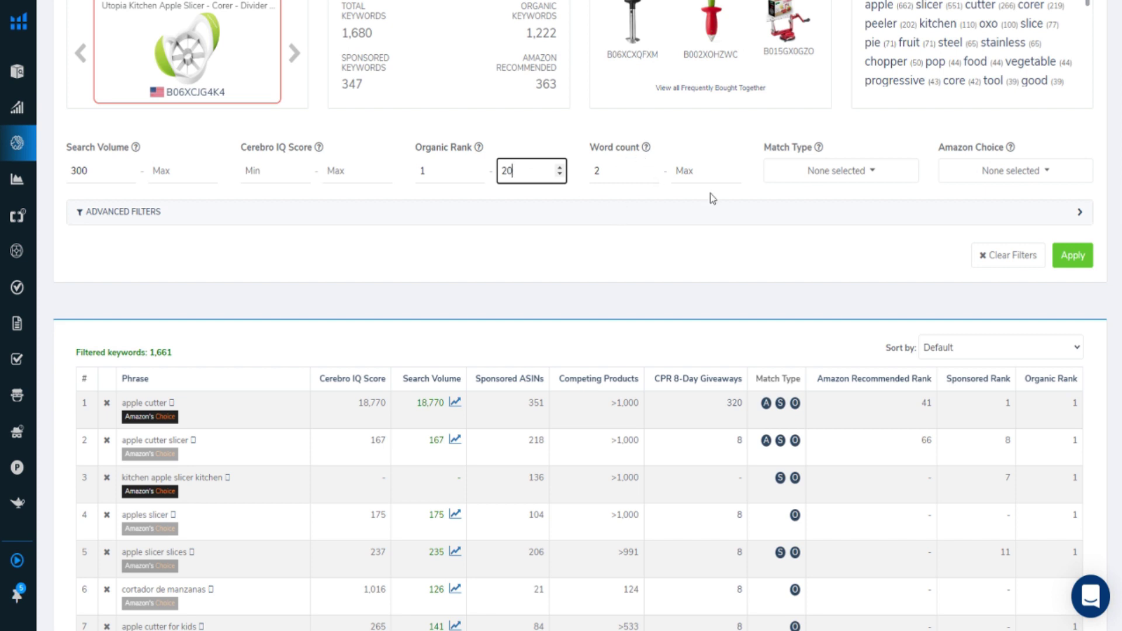
Limit the match type to Organic and apply the keyword filters
{"action": "left_click", "coordinate": [856, 170]}
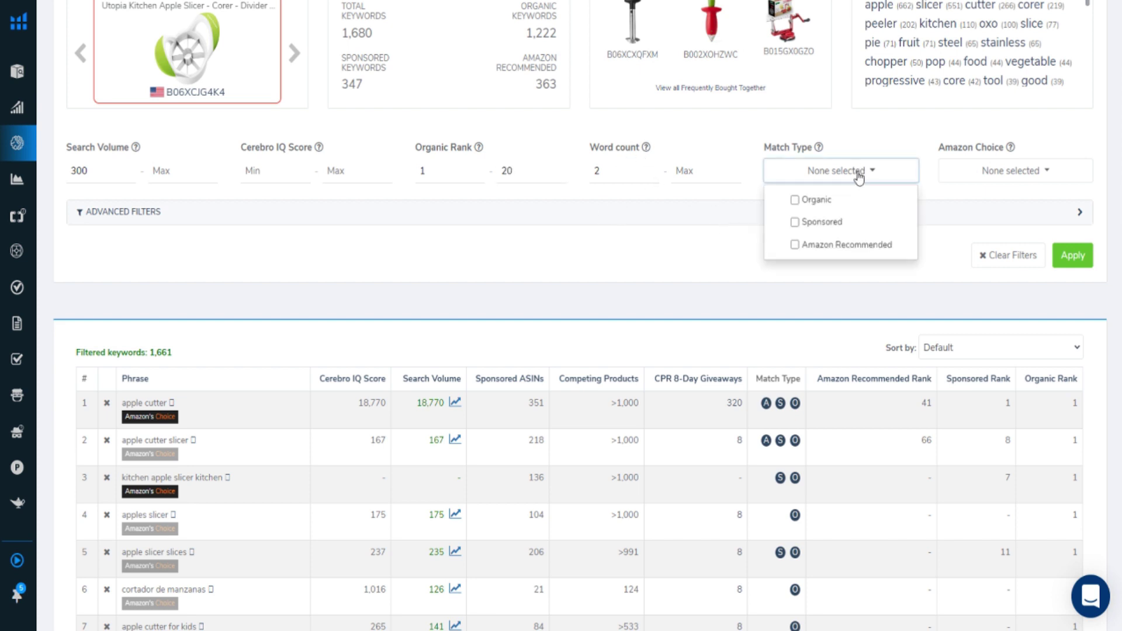
{"action": "left_click", "coordinate": [806, 201]}
{"action": "left_click", "coordinate": [643, 254]}
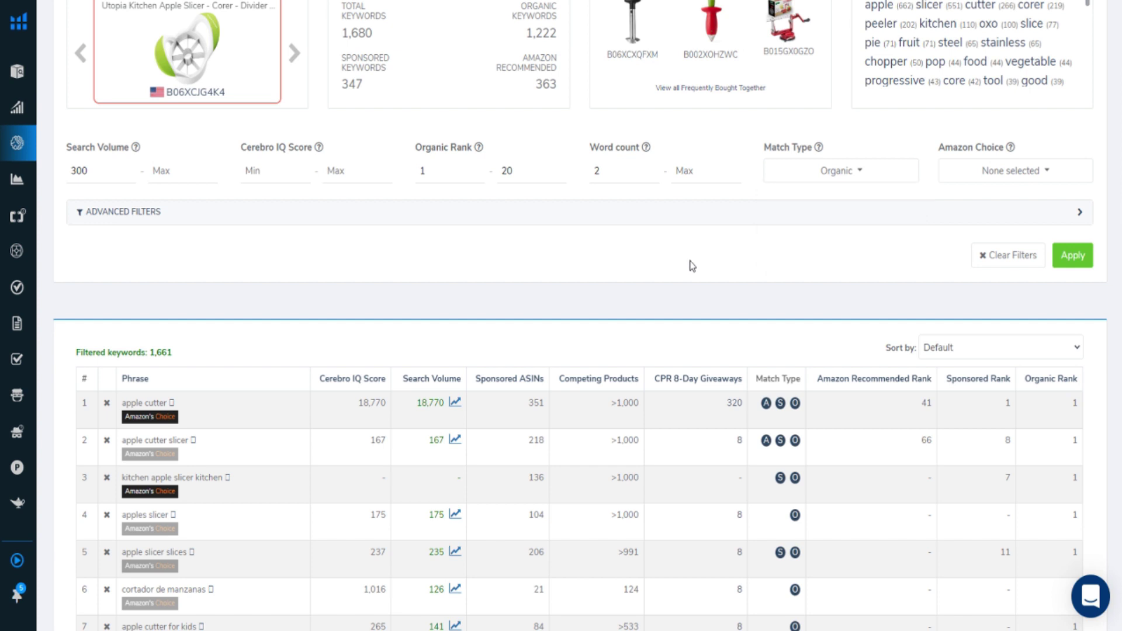
{"action": "left_click", "coordinate": [1075, 257]}
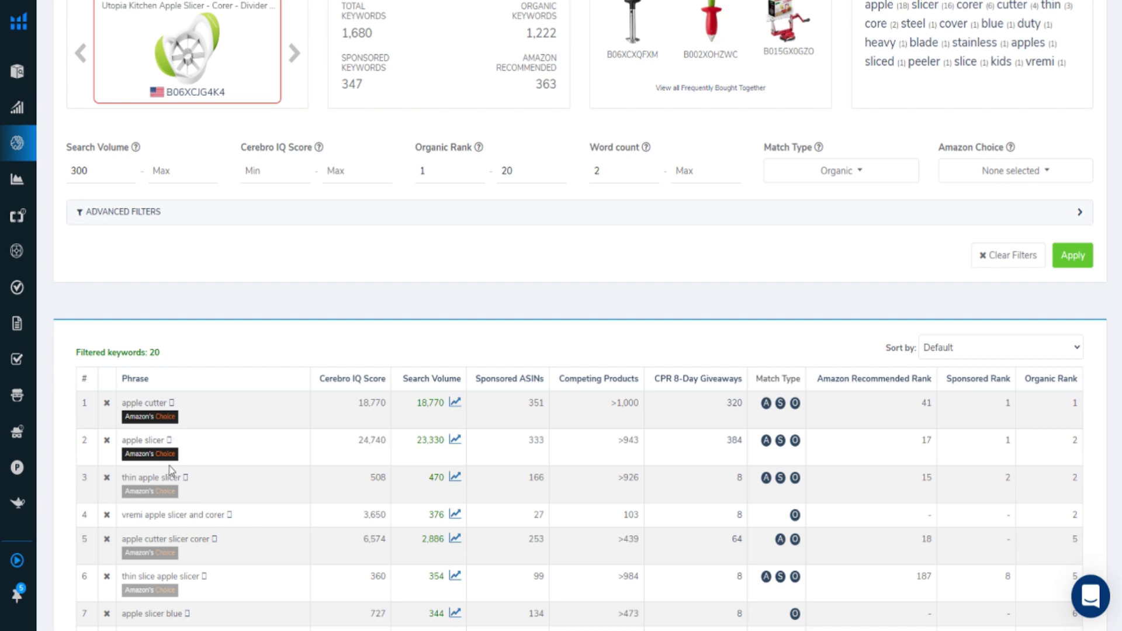
Examine the filtered keyword phrases and their organic ranks in the results table
{"action": "left_click_drag", "start_coordinate": [119, 517], "coordinate": [142, 517]}
{"action": "left_click_drag", "start_coordinate": [1070, 415], "coordinate": [1072, 522]}
{"action": "left_click", "coordinate": [1069, 525]}
{"action": "scroll", "coordinate": [1079, 554], "scroll_direction": "down", "scroll_amount": 5}
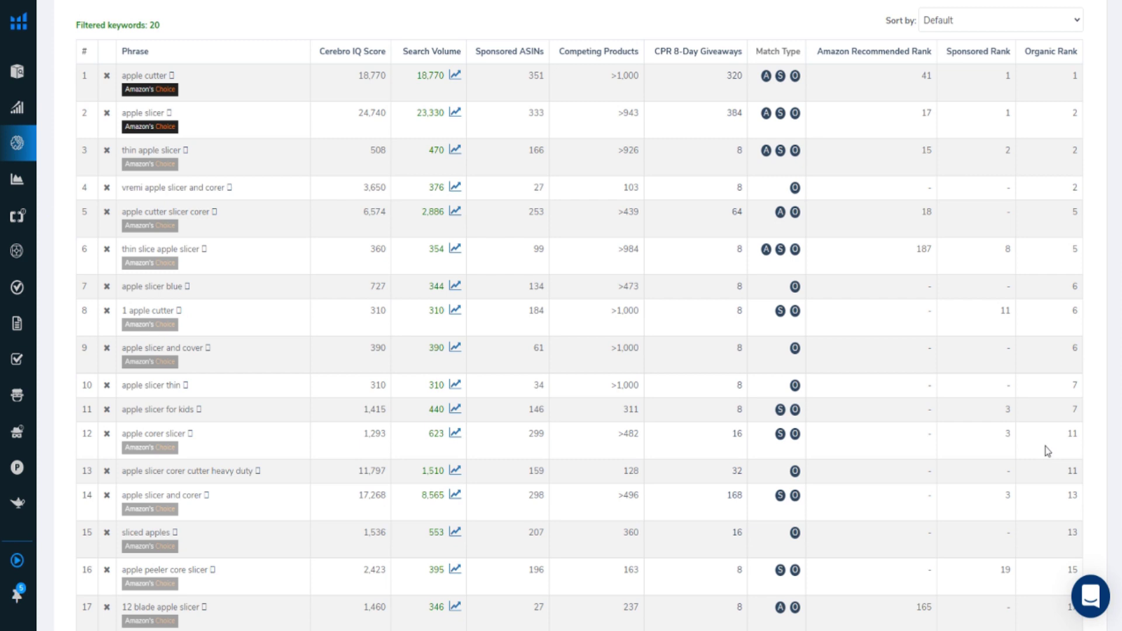
Add competitor ASINs B00EZQQO8M, B07PXMFPF6, B07K1ZM7KZ, B00KH9QSXC, B085NSKQK5 and B07Q2W18KS from the Xray list to the Cerebro lookup
{"action": "mouse_move", "coordinate": [10, 122]}
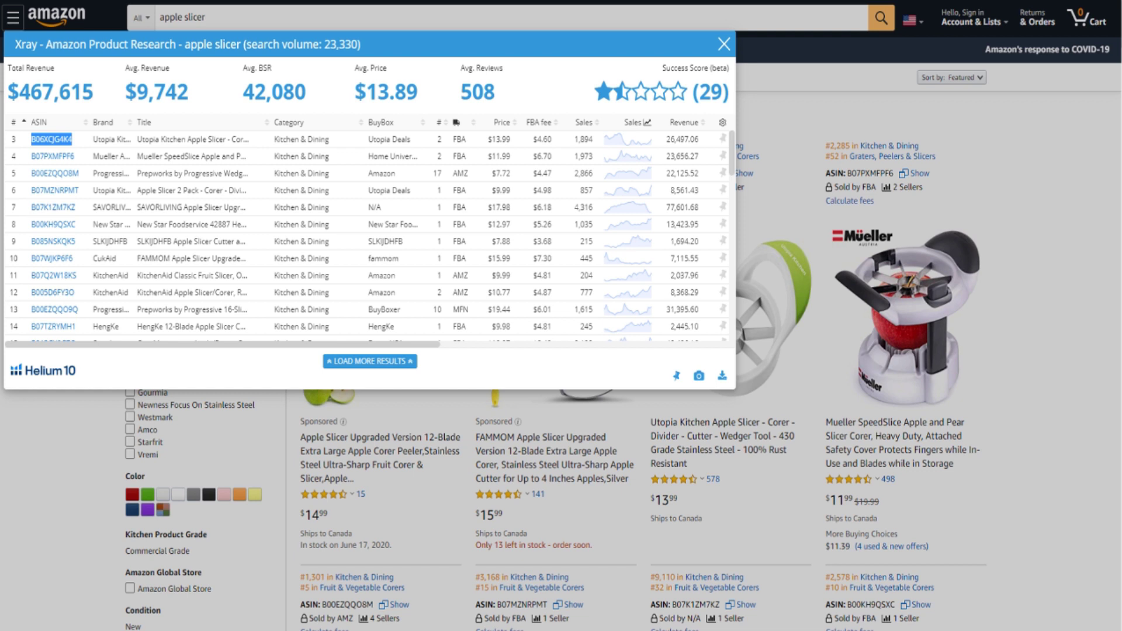
{"action": "mouse_move", "coordinate": [71, 159]}
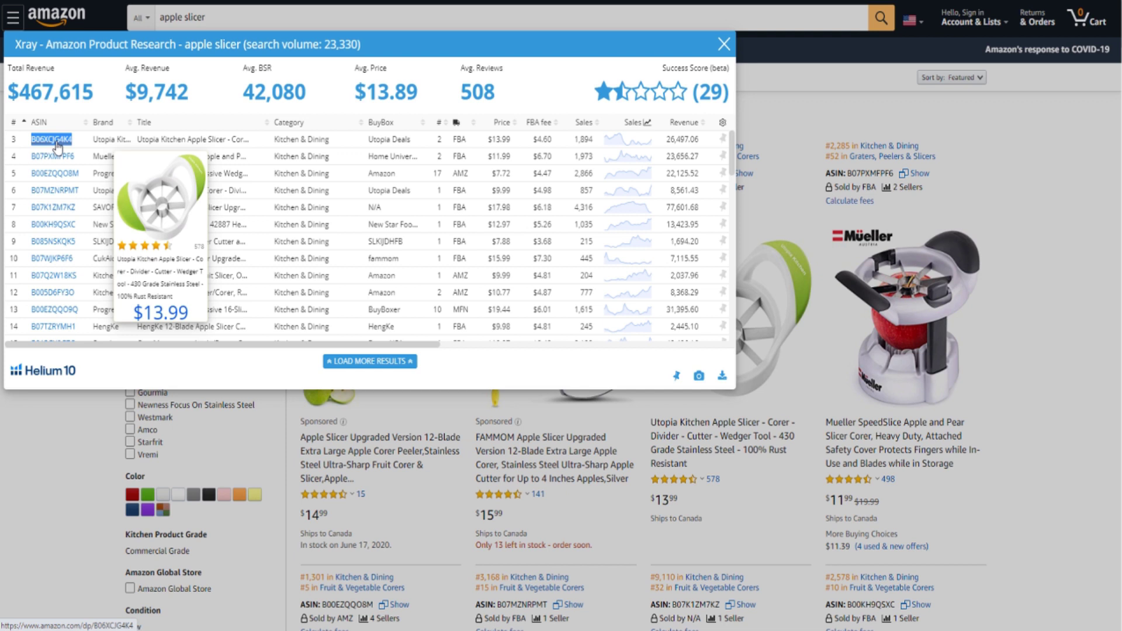
{"action": "double_click", "coordinate": [54, 173]}
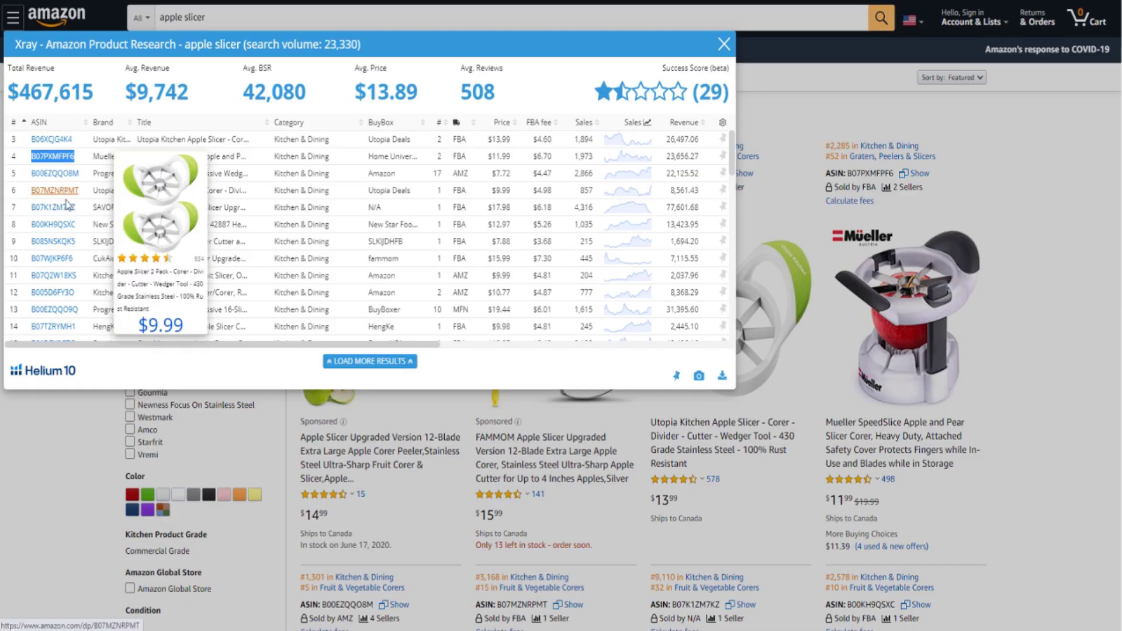
{"action": "double_click", "coordinate": [32, 208]}
{"action": "double_click", "coordinate": [33, 225]}
{"action": "double_click", "coordinate": [35, 242]}
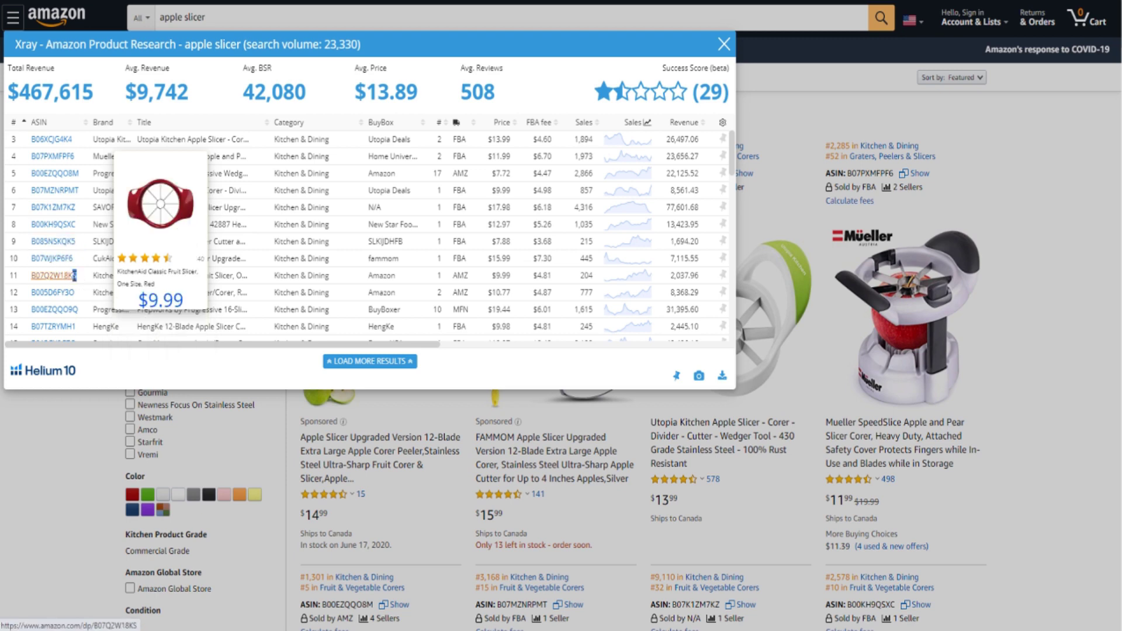
{"action": "double_click", "coordinate": [54, 276]}
{"action": "double_click", "coordinate": [54, 241]}
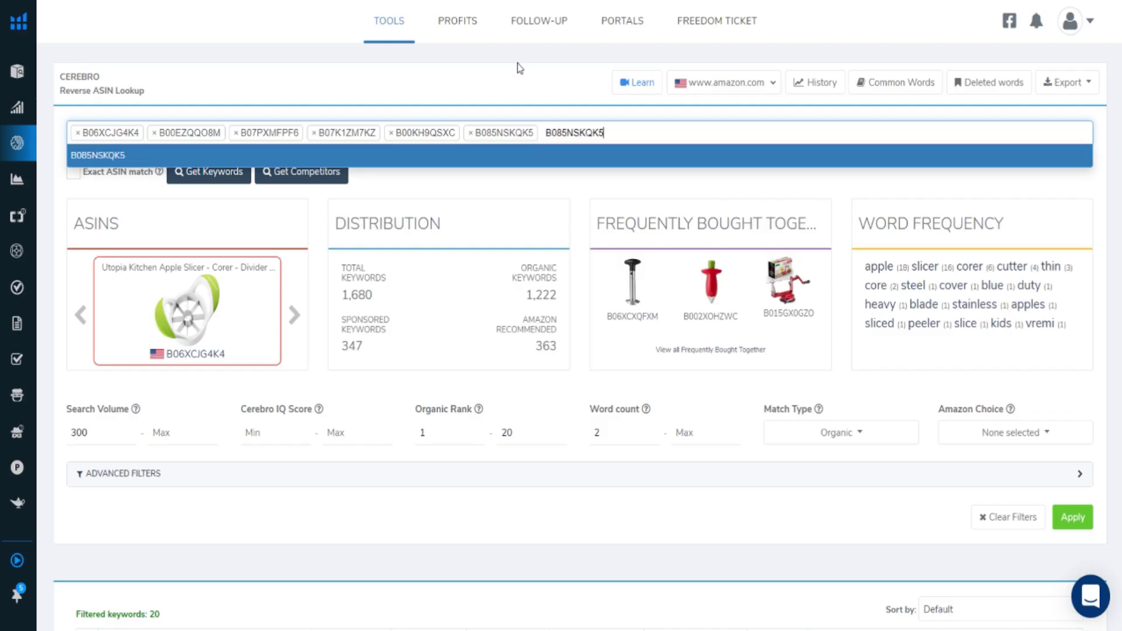
{"action": "double_click", "coordinate": [57, 259]}
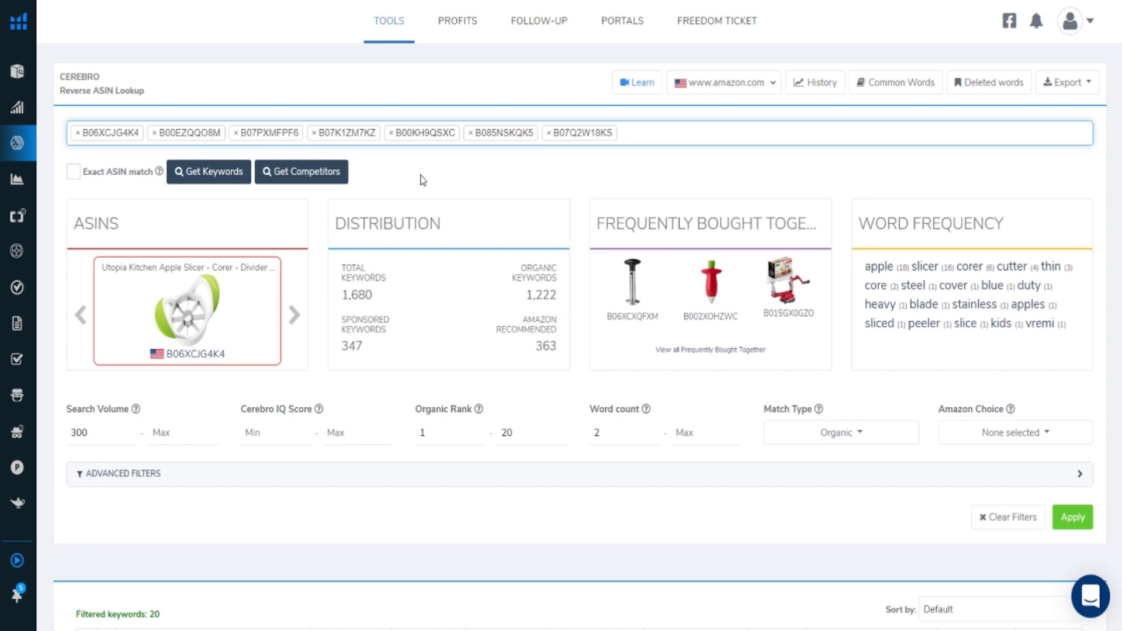
Get the keywords for all the entered ASINs with a new search and check the filtered keyword total
{"action": "left_click", "coordinate": [192, 174]}
{"action": "left_click", "coordinate": [453, 425]}
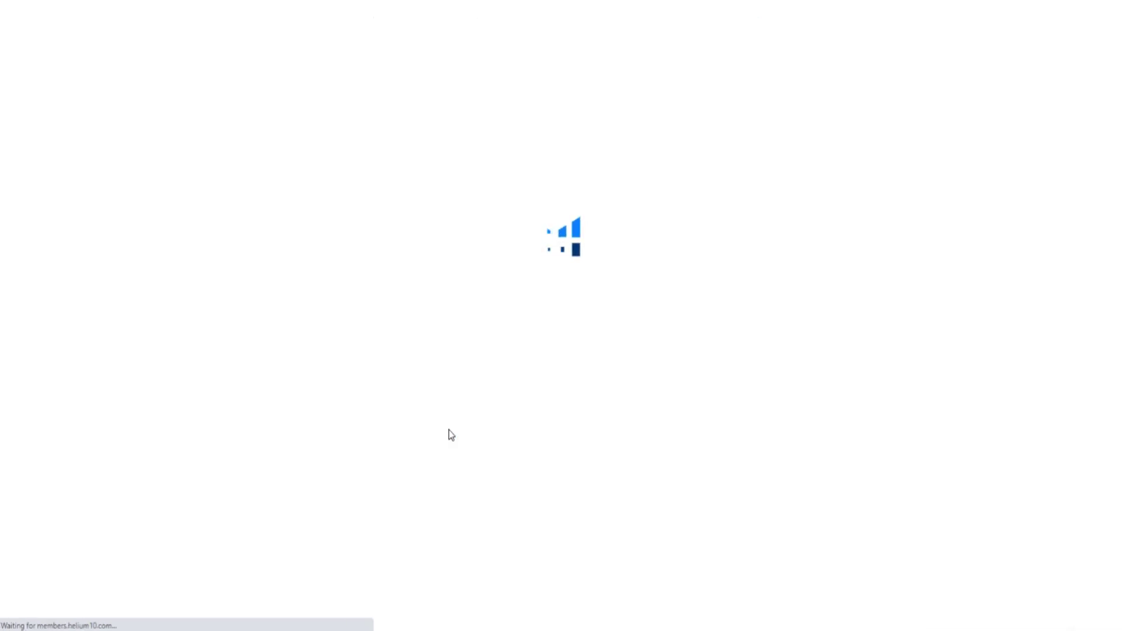
{"action": "scroll", "coordinate": [459, 506], "scroll_direction": "down", "scroll_amount": 3}
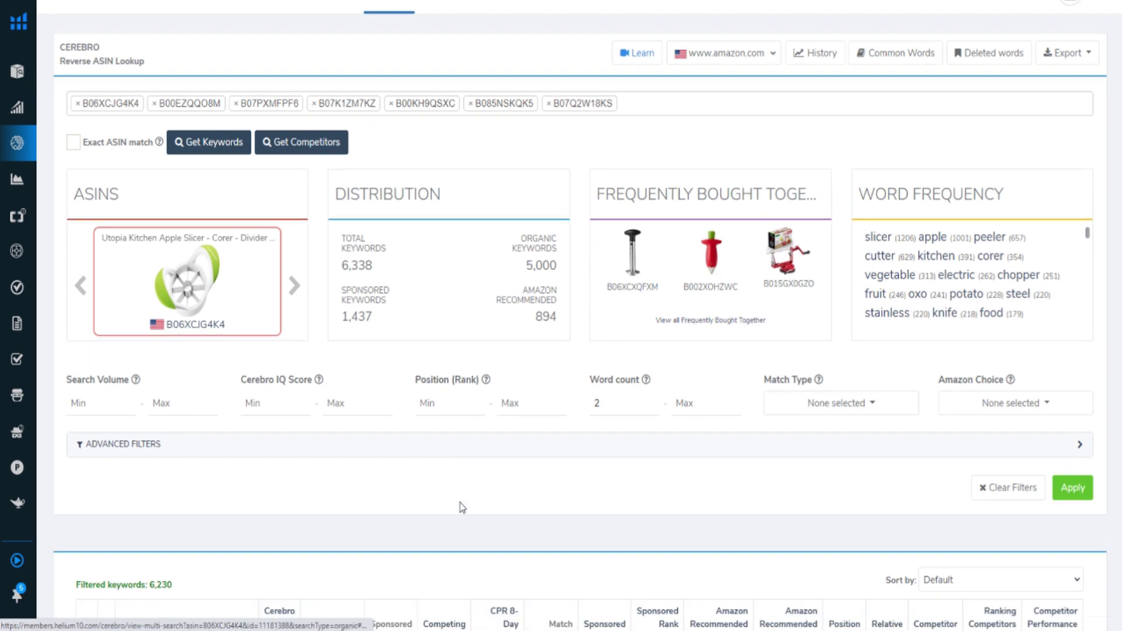
{"action": "left_click_drag", "start_coordinate": [185, 428], "coordinate": [138, 425]}
{"action": "left_click", "coordinate": [199, 422]}
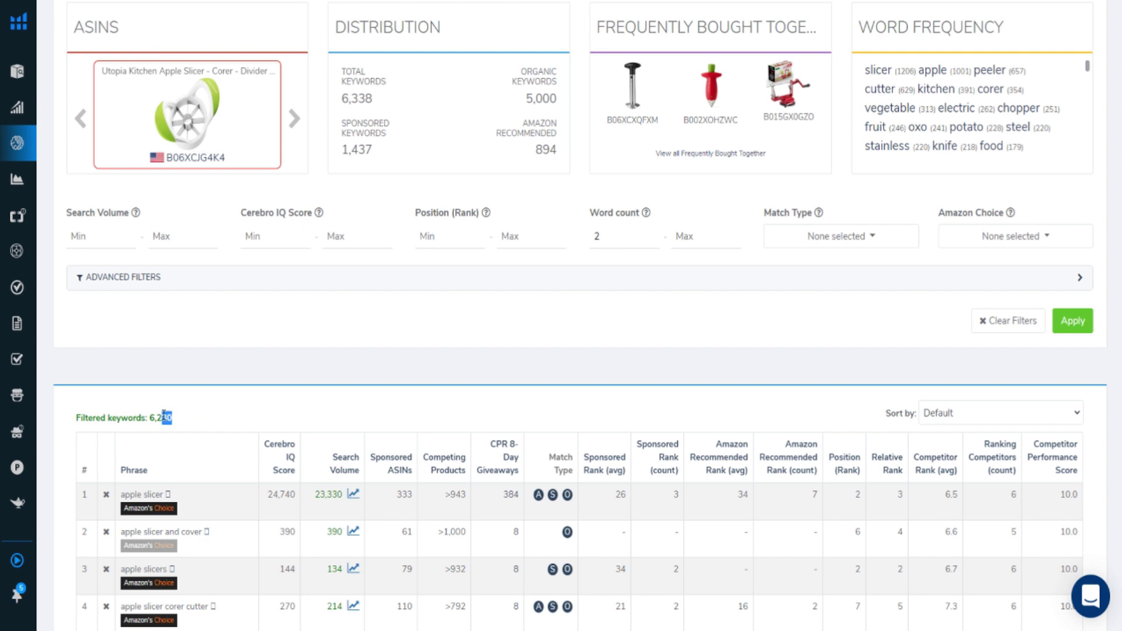
Set the minimum search volume filter to 300 for the multi-ASIN keyword results
{"action": "left_click", "coordinate": [92, 237]}
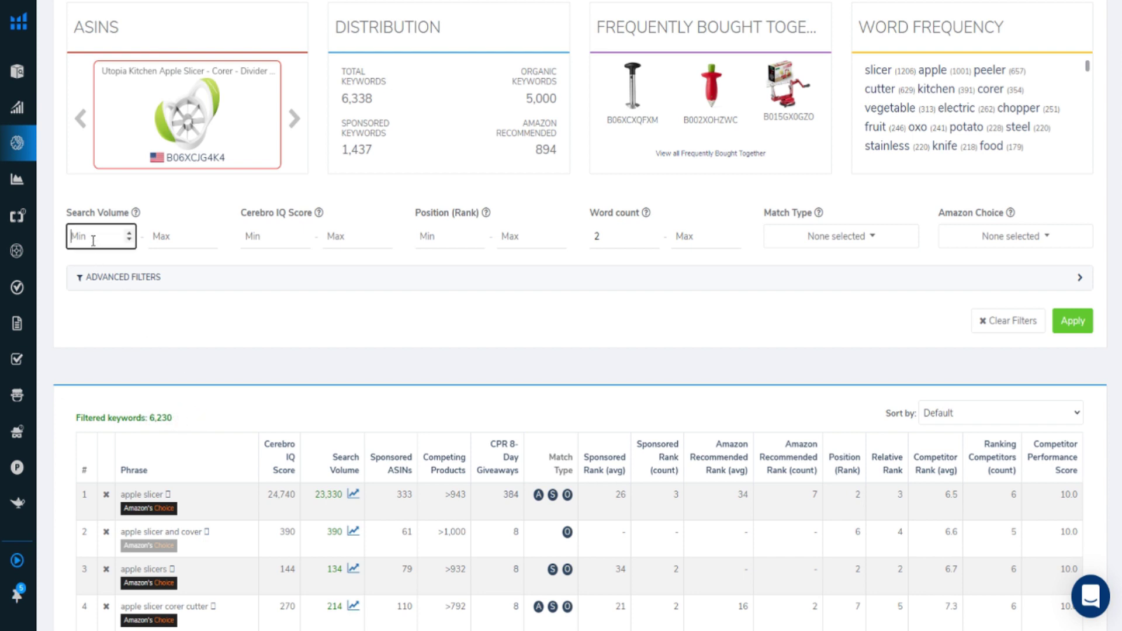
{"action": "type", "text": "300"}
{"action": "key", "text": "Tab"}
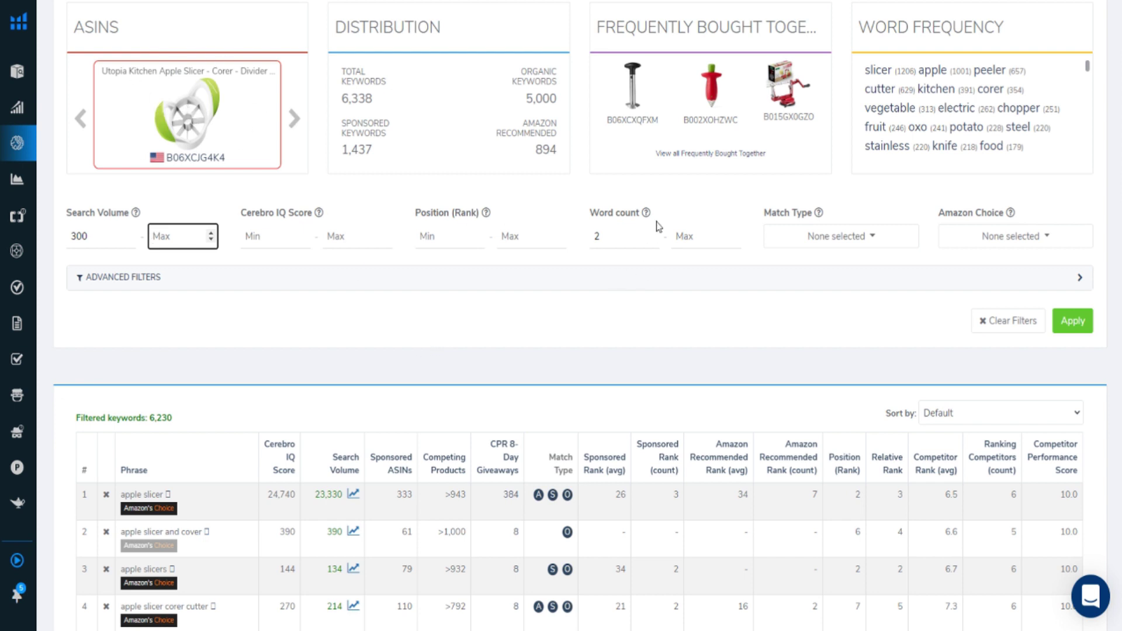
Expand the advanced filters and set the average competitor rank to a range of 1 to 30
{"action": "mouse_move", "coordinate": [486, 213]}
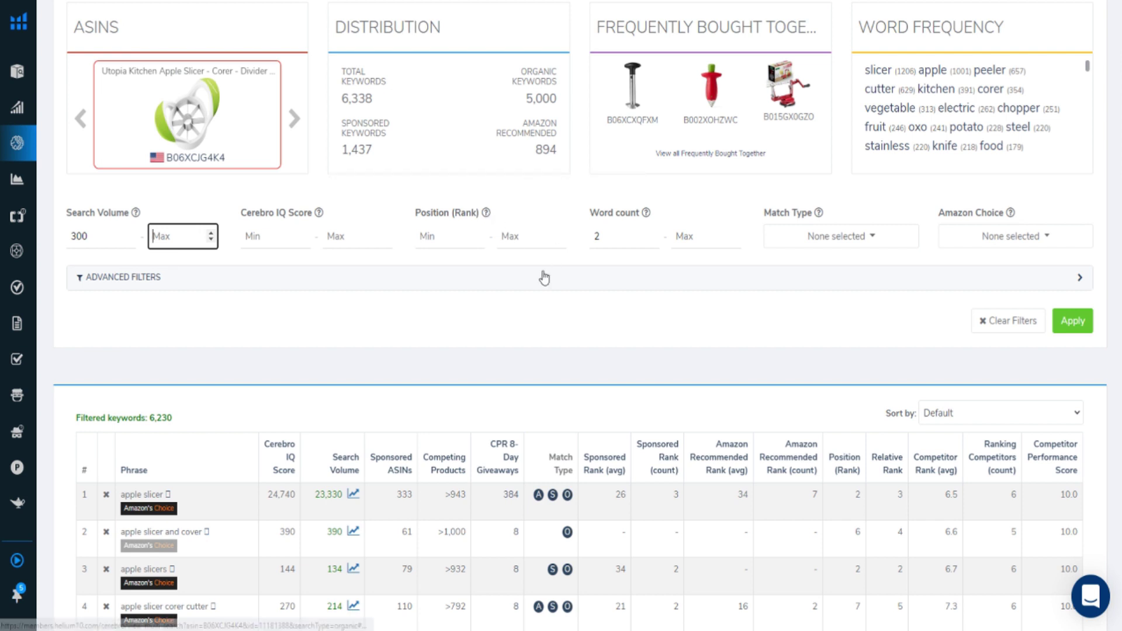
{"action": "left_click", "coordinate": [1080, 279]}
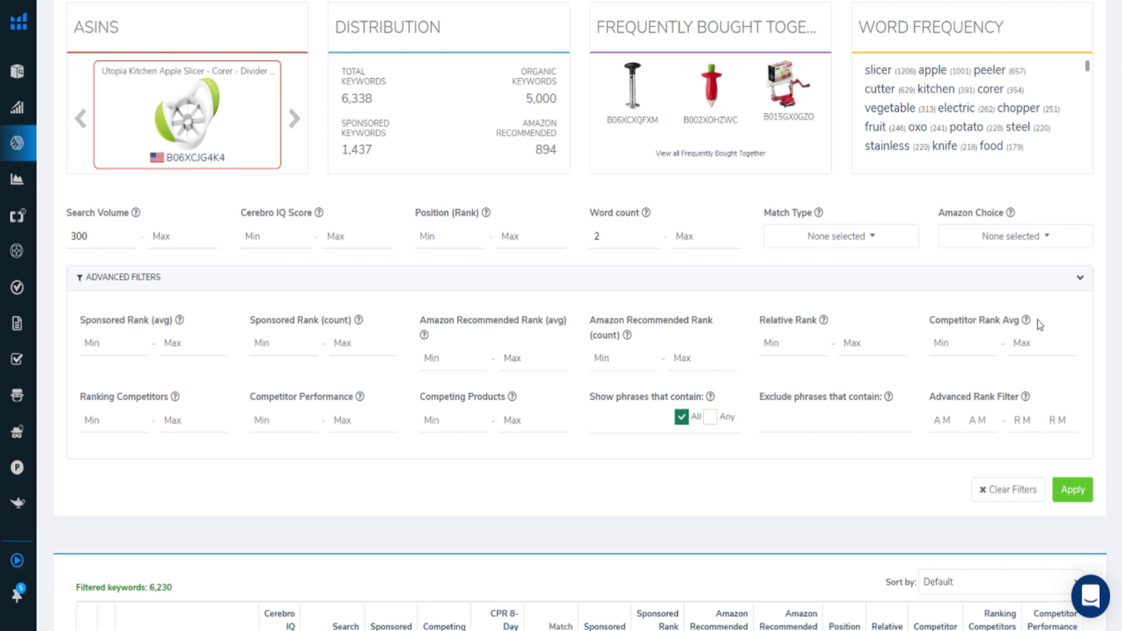
{"action": "left_click", "coordinate": [938, 350]}
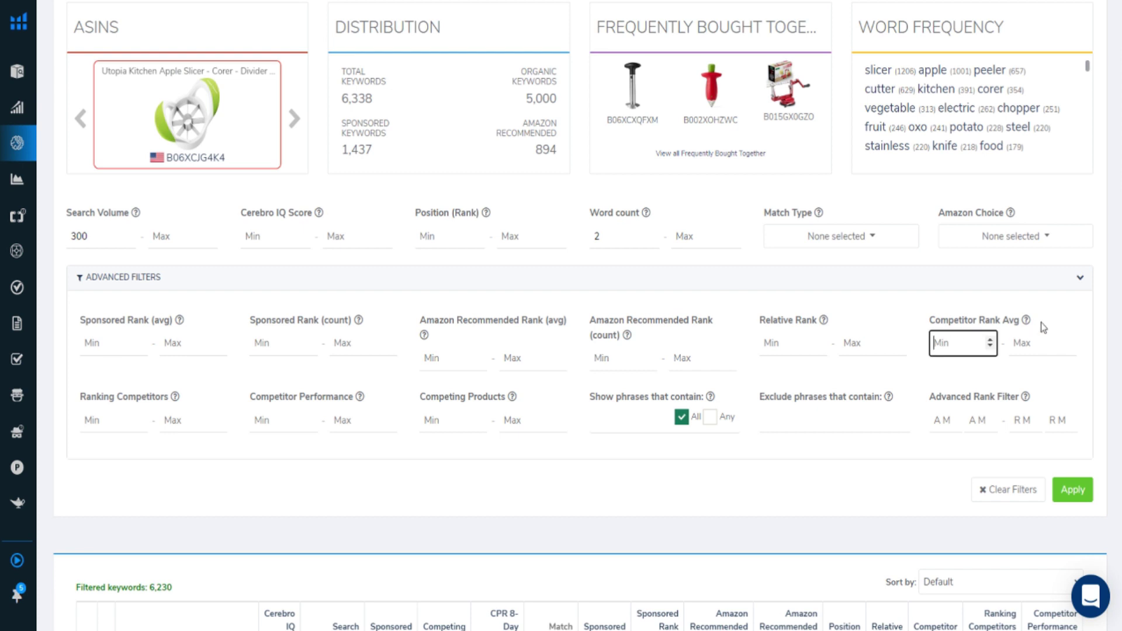
{"action": "type", "text": "1"}
{"action": "left_click", "coordinate": [1040, 343]}
{"action": "type", "text": "30"}
{"action": "key", "text": "Tab"}
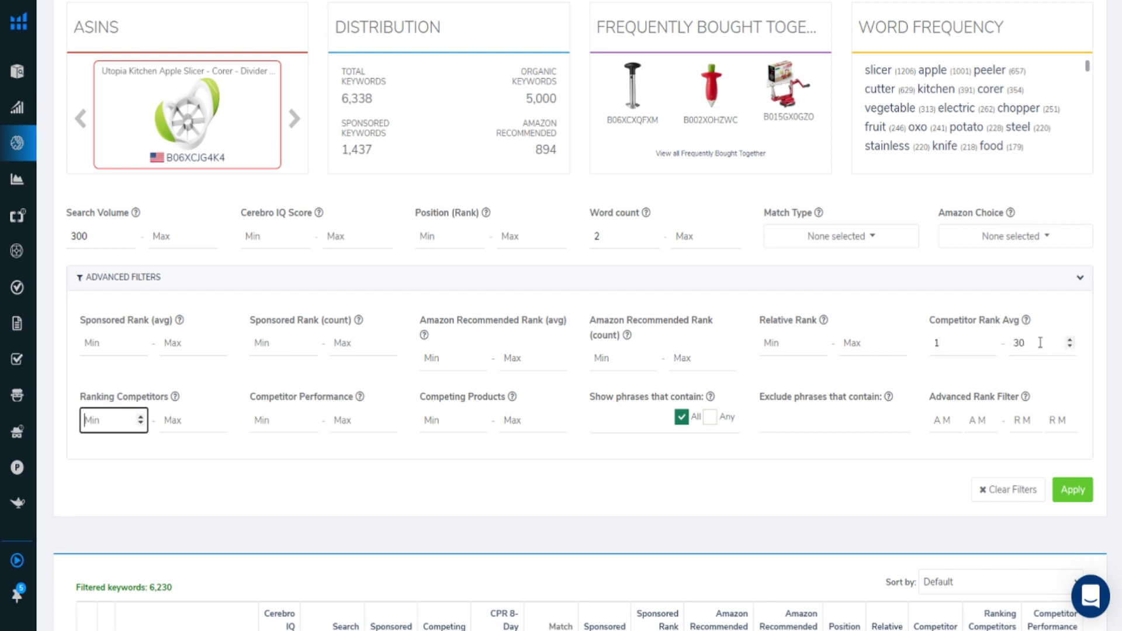
Apply the keyword filters and check the average competitor rank of the "apple slicer" phrase in the results
{"action": "left_click", "coordinate": [1079, 488]}
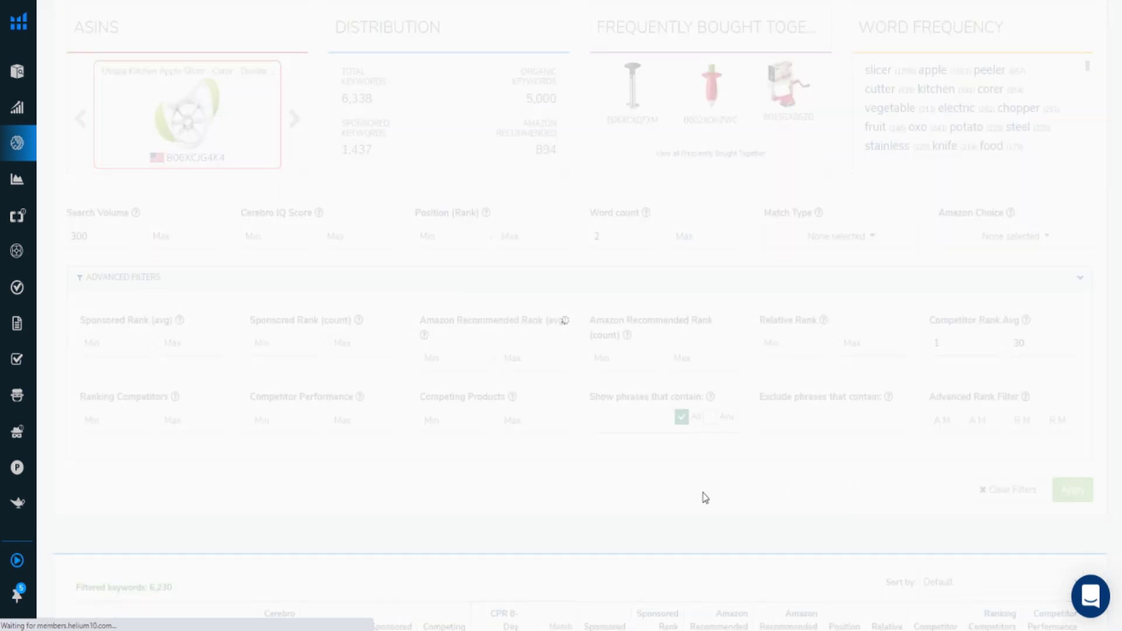
{"action": "scroll", "coordinate": [685, 496], "scroll_direction": "down", "scroll_amount": 1}
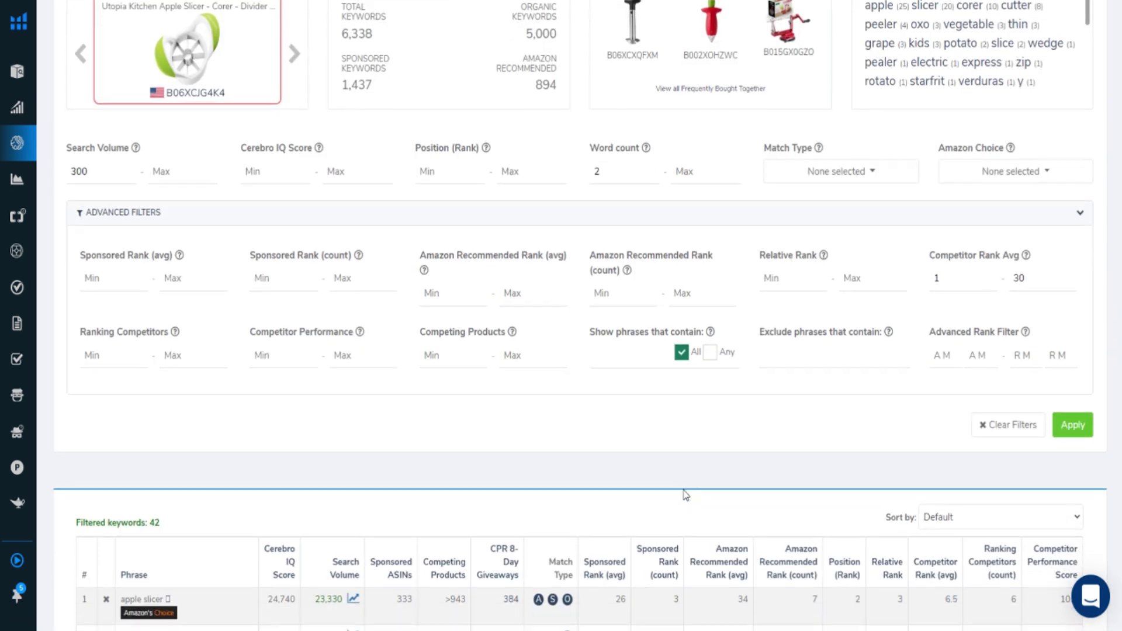
{"action": "scroll", "coordinate": [155, 441], "scroll_direction": "down", "scroll_amount": 1}
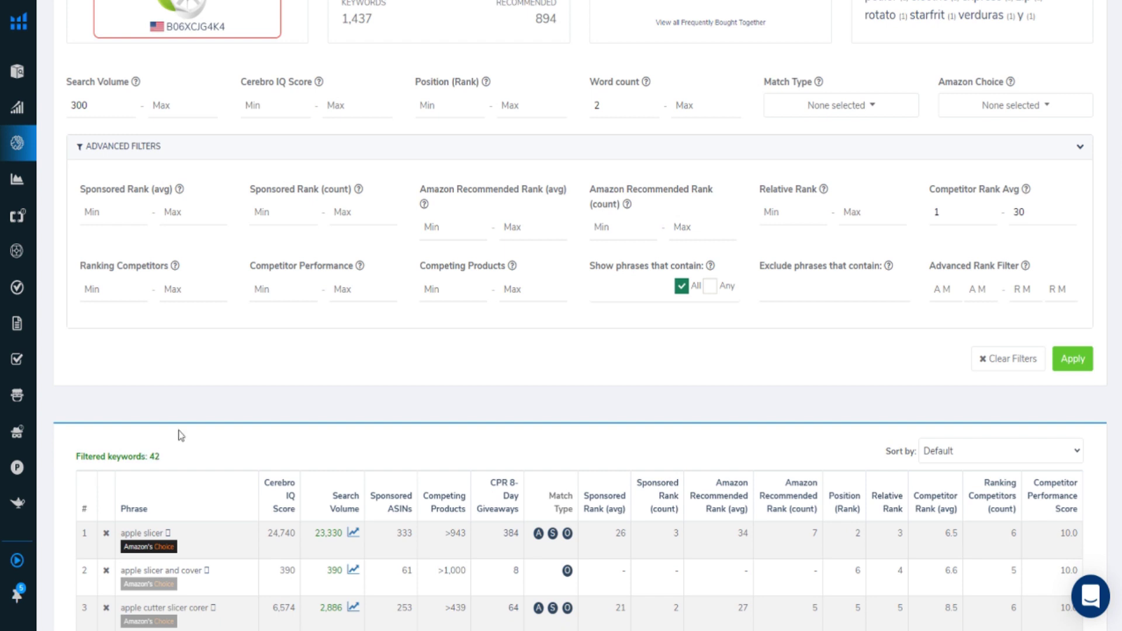
{"action": "scroll", "coordinate": [255, 376], "scroll_direction": "down", "scroll_amount": 2}
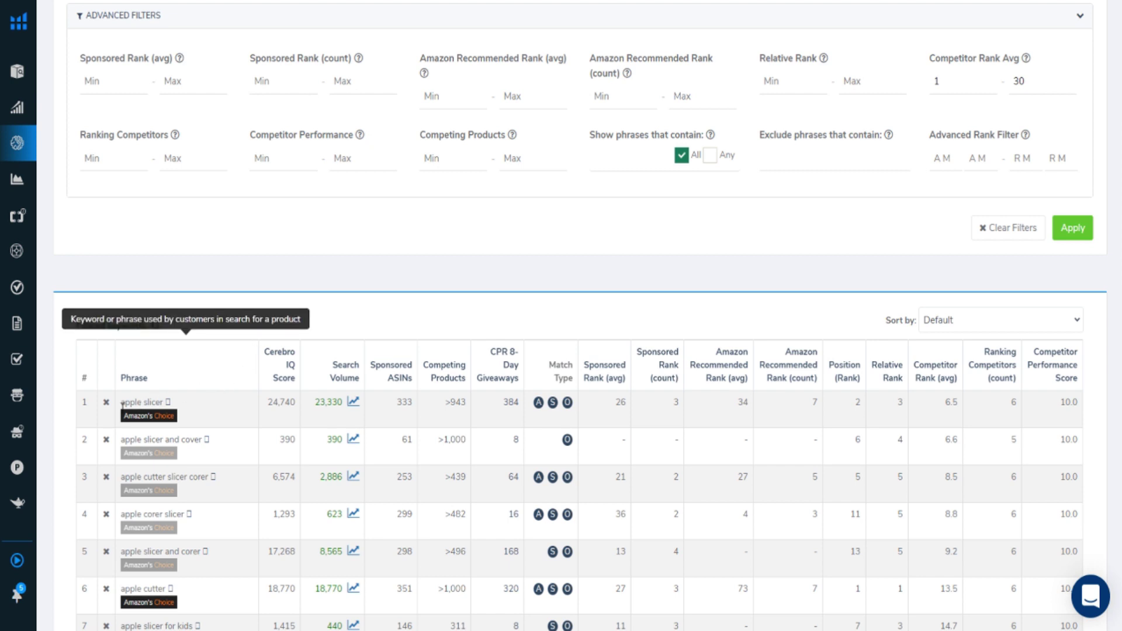
{"action": "left_click_drag", "start_coordinate": [938, 406], "coordinate": [962, 405]}
{"action": "left_click", "coordinate": [953, 422]}
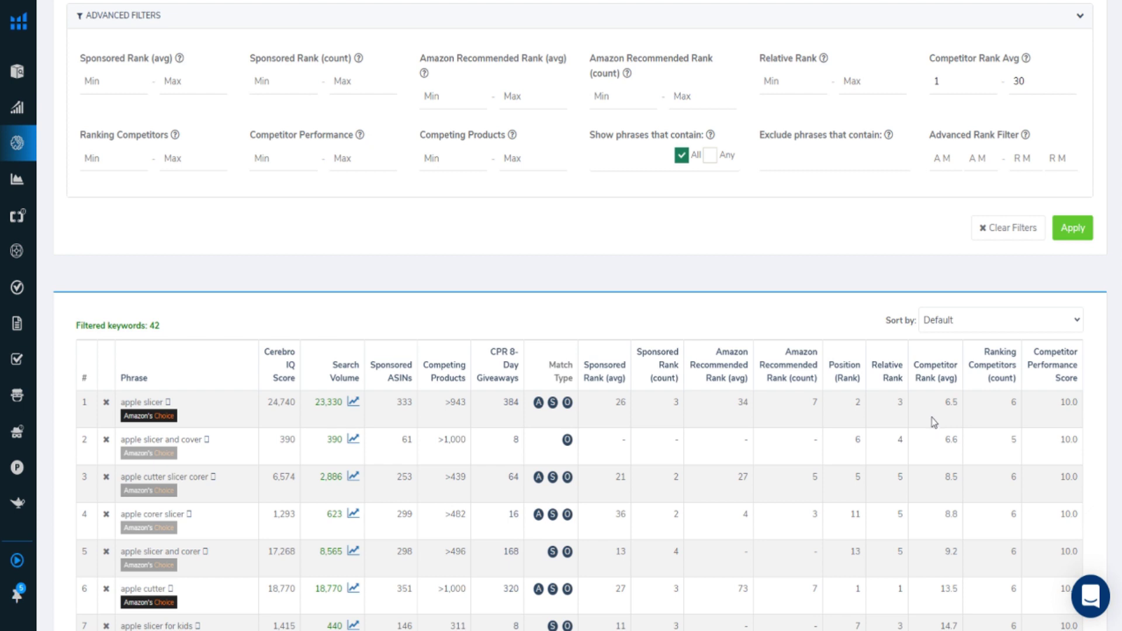
Examine the relative rank breakdown by competitor ASIN for keywords throughout the filtered list
{"action": "mouse_move", "coordinate": [900, 403]}
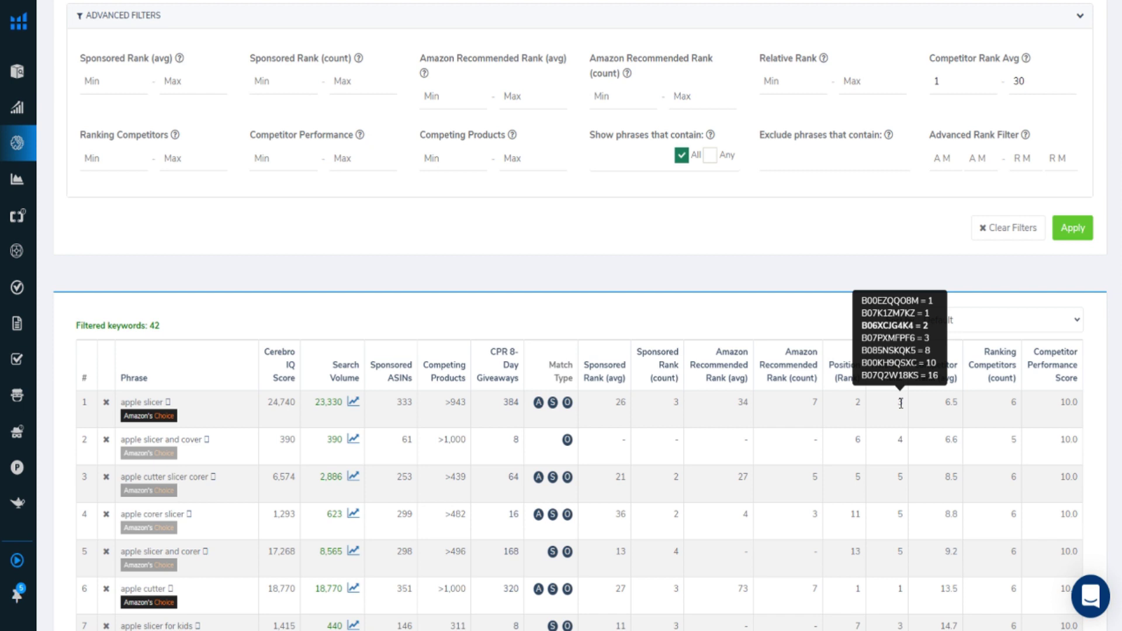
{"action": "mouse_move", "coordinate": [900, 439]}
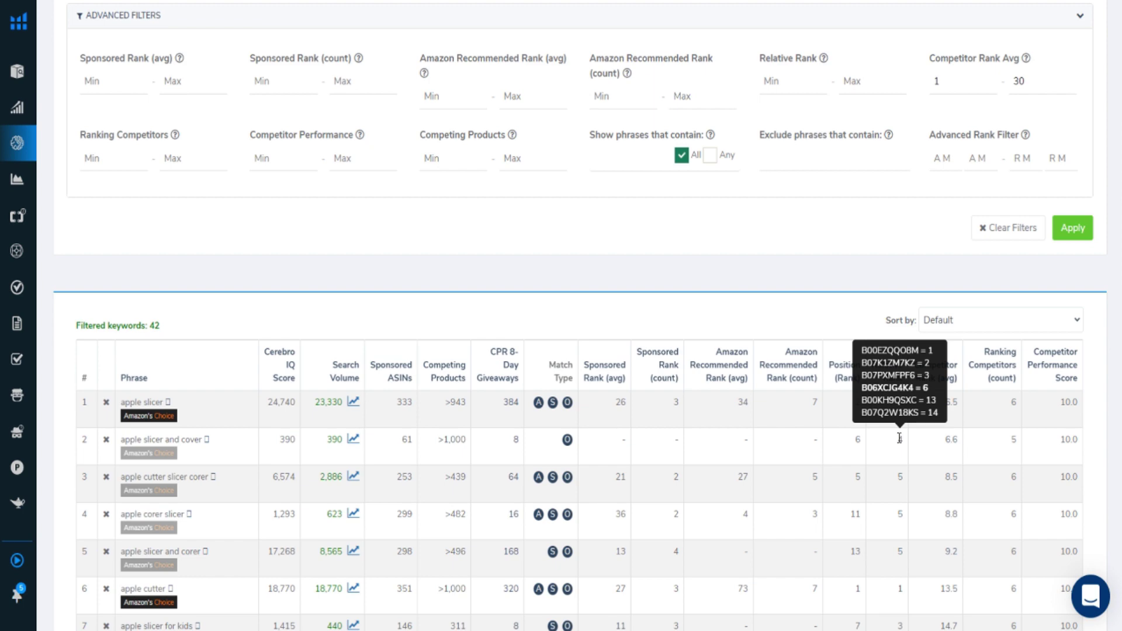
{"action": "scroll", "coordinate": [900, 439], "scroll_direction": "down", "scroll_amount": 15}
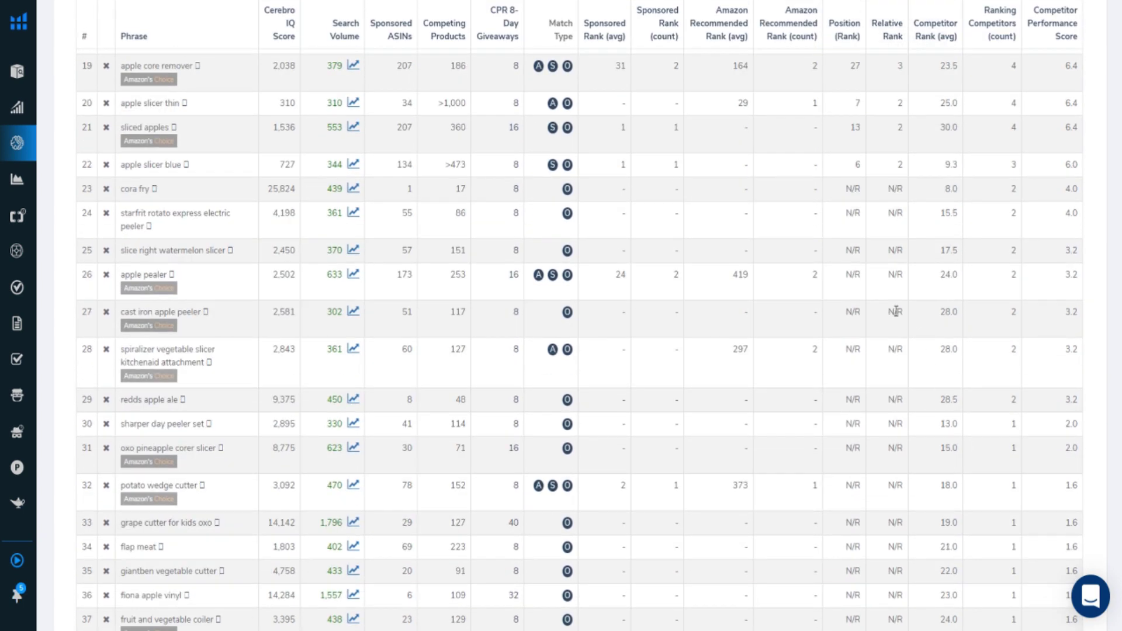
{"action": "mouse_move", "coordinate": [896, 311]}
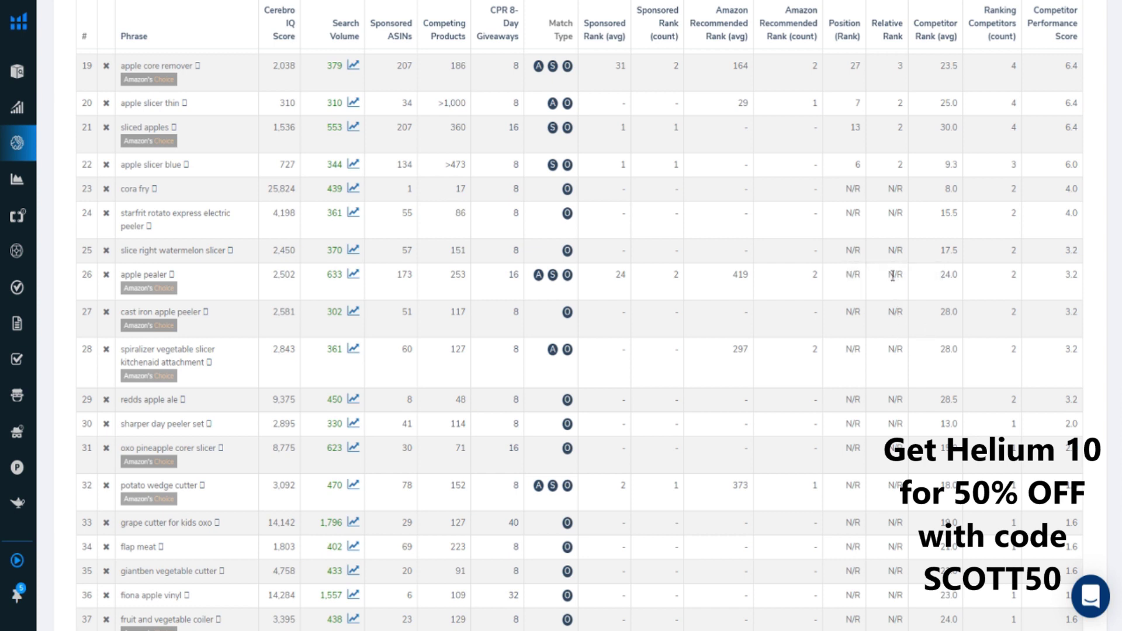
{"action": "mouse_move", "coordinate": [893, 276]}
{"action": "scroll", "coordinate": [904, 269], "scroll_direction": "up", "scroll_amount": 1}
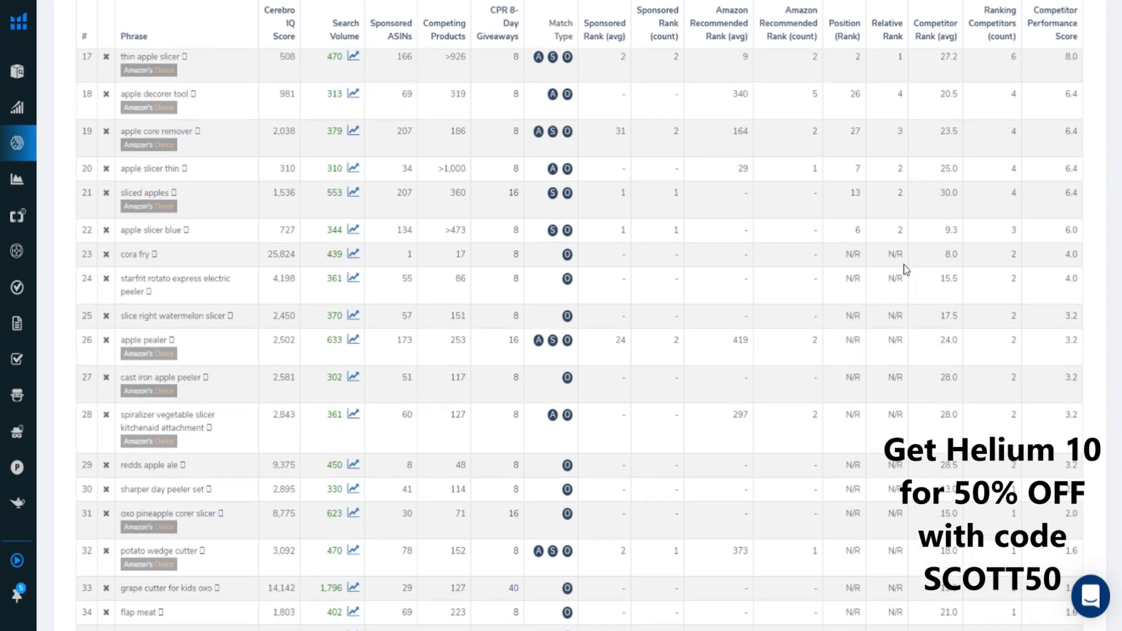
{"action": "mouse_move", "coordinate": [900, 228]}
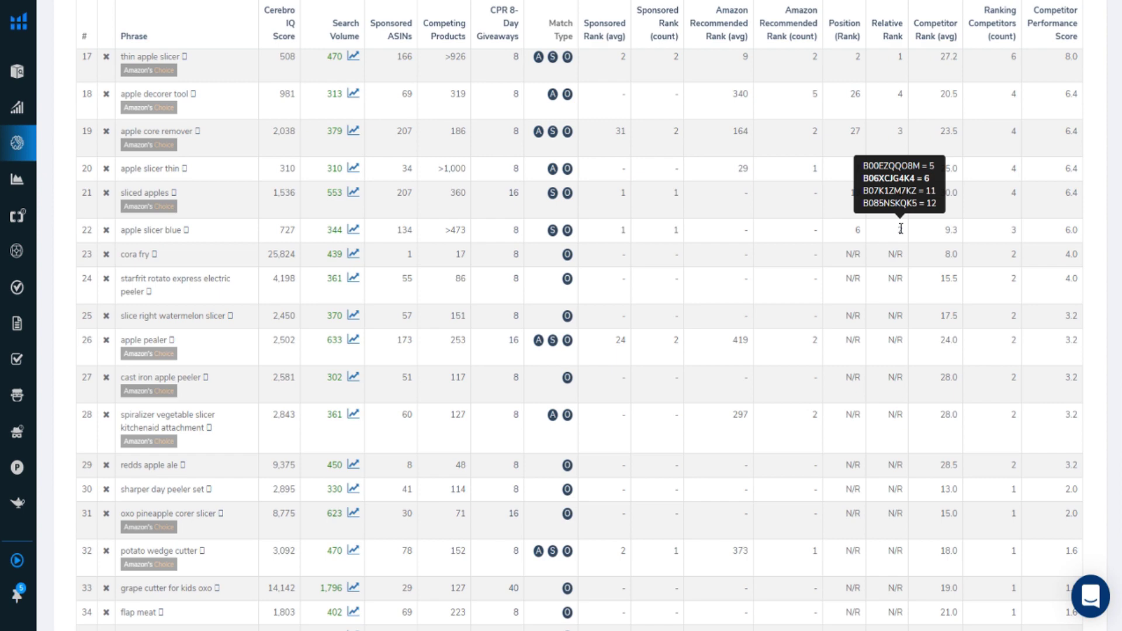
{"action": "scroll", "coordinate": [900, 229], "scroll_direction": "up", "scroll_amount": 13}
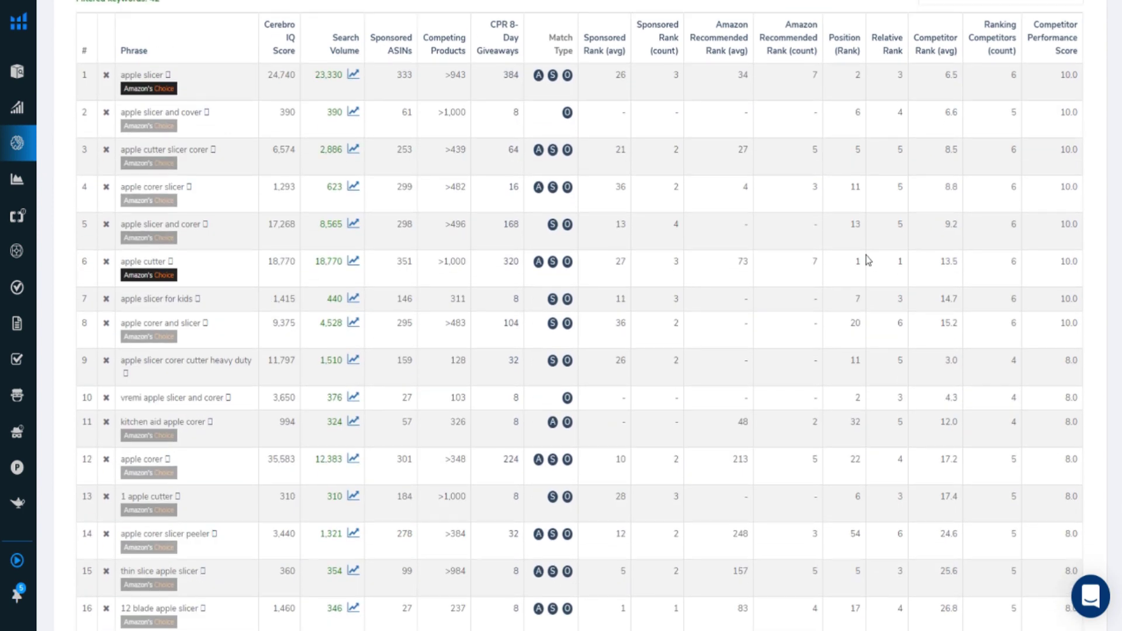
{"action": "scroll", "coordinate": [877, 263], "scroll_direction": "up", "scroll_amount": 3}
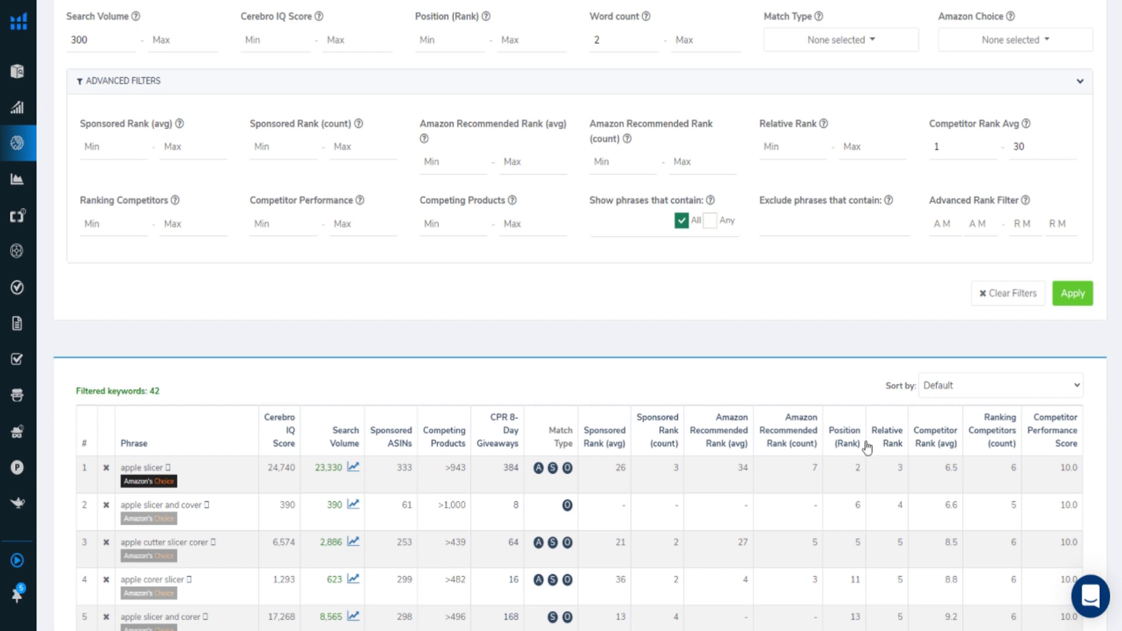
{"action": "mouse_move", "coordinate": [902, 467]}
Clear the minimum and maximum values of the Competitor Rank Avg filter
{"action": "left_click", "coordinate": [951, 151]}
{"action": "double_click", "coordinate": [951, 150]}
{"action": "key", "text": "BackSpace"}
{"action": "left_click", "coordinate": [1067, 149]}
{"action": "key", "text": "BackSpace"}
{"action": "key", "text": "BackSpace"}
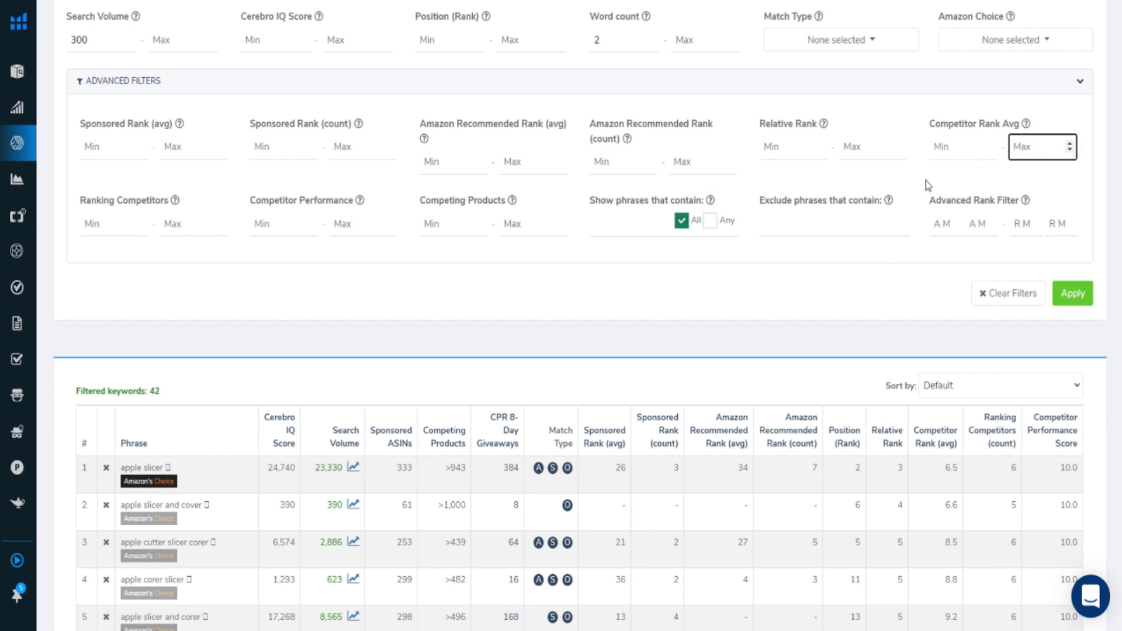
Set the Advanced Rank Filter to 3 and 3 with a rank range of 1 to 20, and apply the filters
{"action": "left_click", "coordinate": [933, 202]}
{"action": "left_click_drag", "start_coordinate": [932, 202], "coordinate": [1020, 201]}
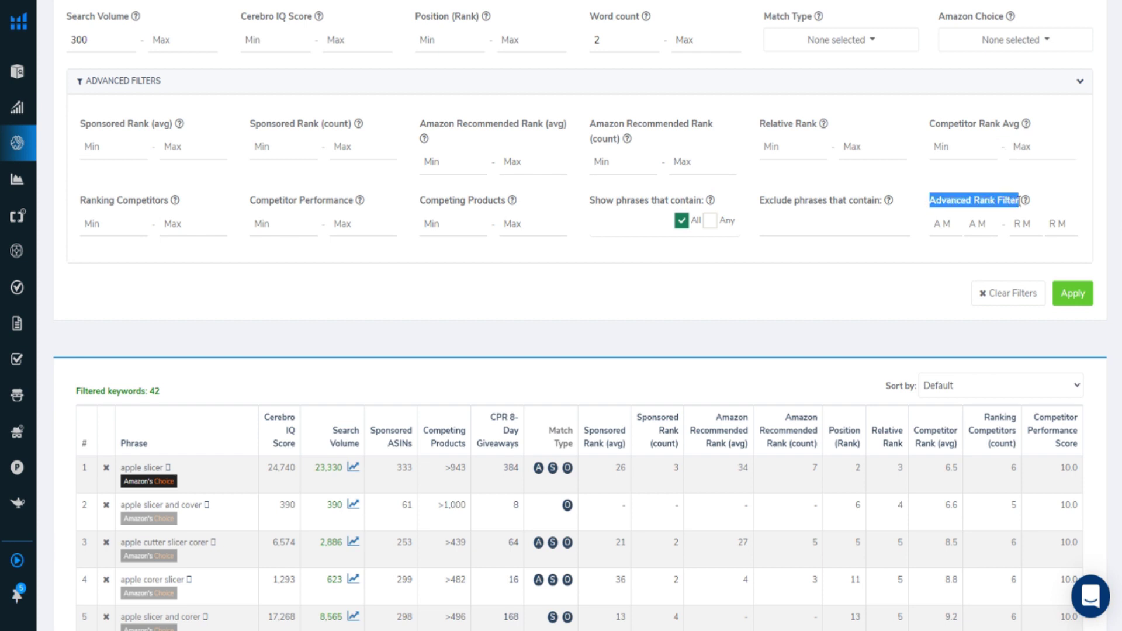
{"action": "left_click", "coordinate": [926, 285]}
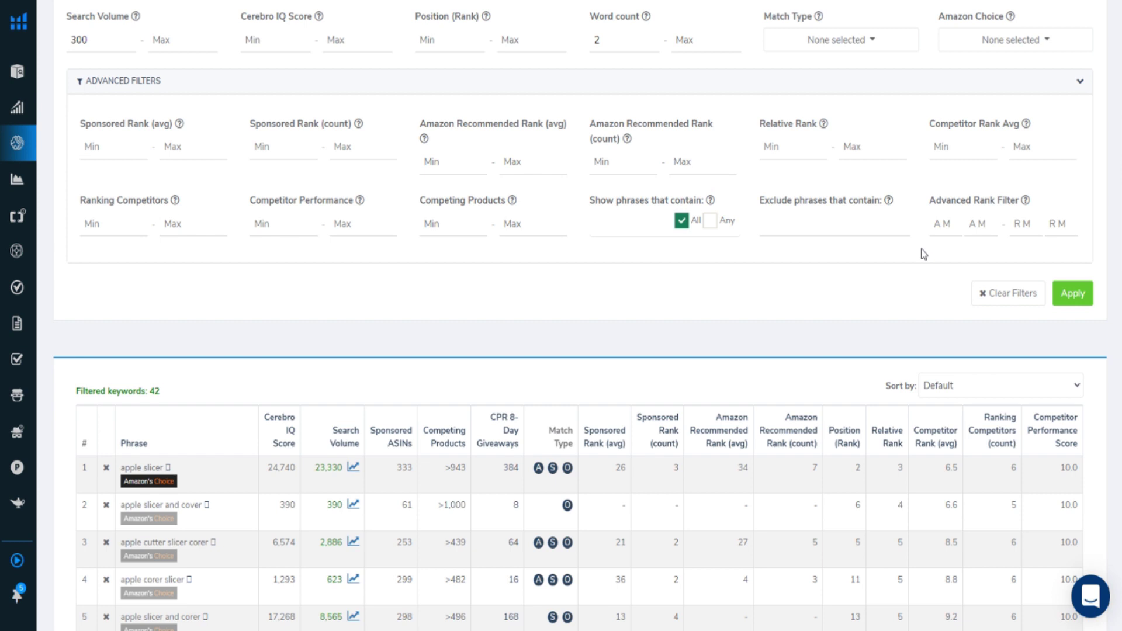
{"action": "left_click", "coordinate": [944, 223]}
{"action": "left_click", "coordinate": [973, 224]}
{"action": "left_click", "coordinate": [944, 228]}
{"action": "left_click", "coordinate": [973, 225]}
{"action": "left_click", "coordinate": [943, 228]}
{"action": "type", "text": "3"}
{"action": "key", "text": "Tab"}
{"action": "type", "text": "3"}
{"action": "left_click", "coordinate": [1022, 231]}
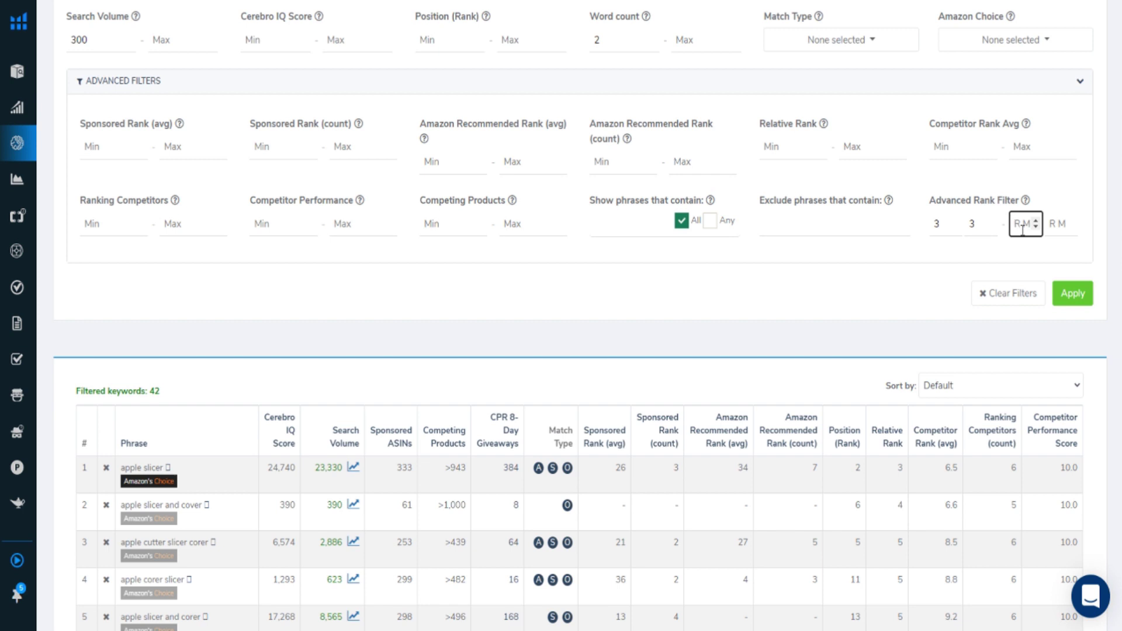
{"action": "type", "text": "1"}
{"action": "left_click", "coordinate": [1064, 226]}
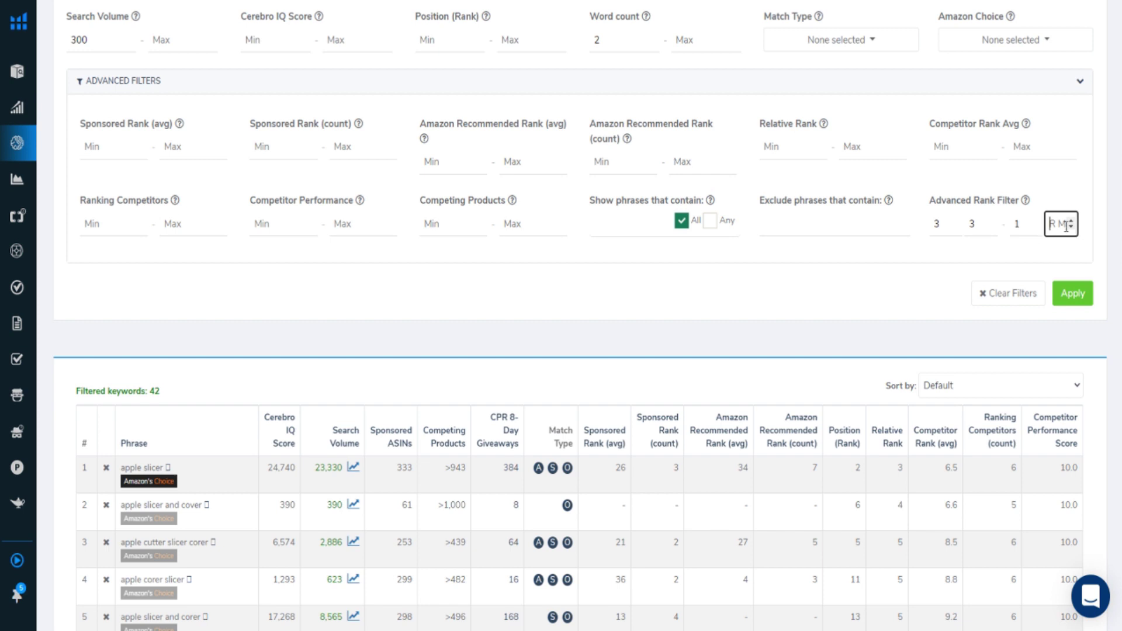
{"action": "type", "text": "20"}
{"action": "left_click", "coordinate": [1089, 296]}
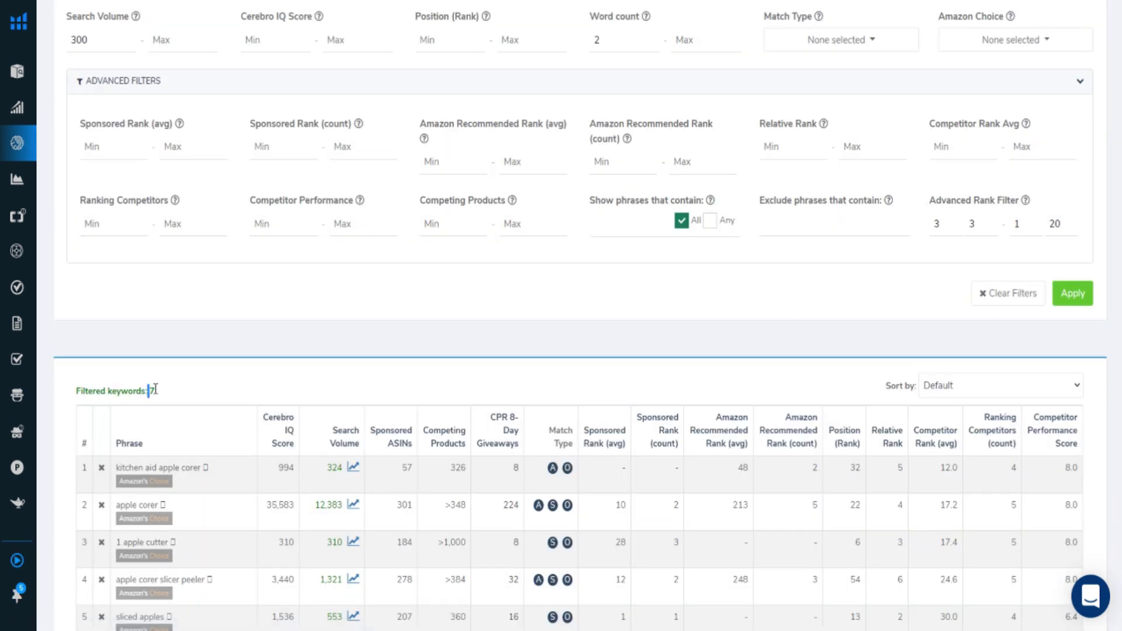
Examine the competitor rank breakdown for "apple corer" and the other filtered keywords down to "apple corer stainless steel"
{"action": "left_click", "coordinate": [188, 388]}
{"action": "left_click_drag", "start_coordinate": [117, 507], "coordinate": [133, 506]}
{"action": "mouse_move", "coordinate": [900, 504]}
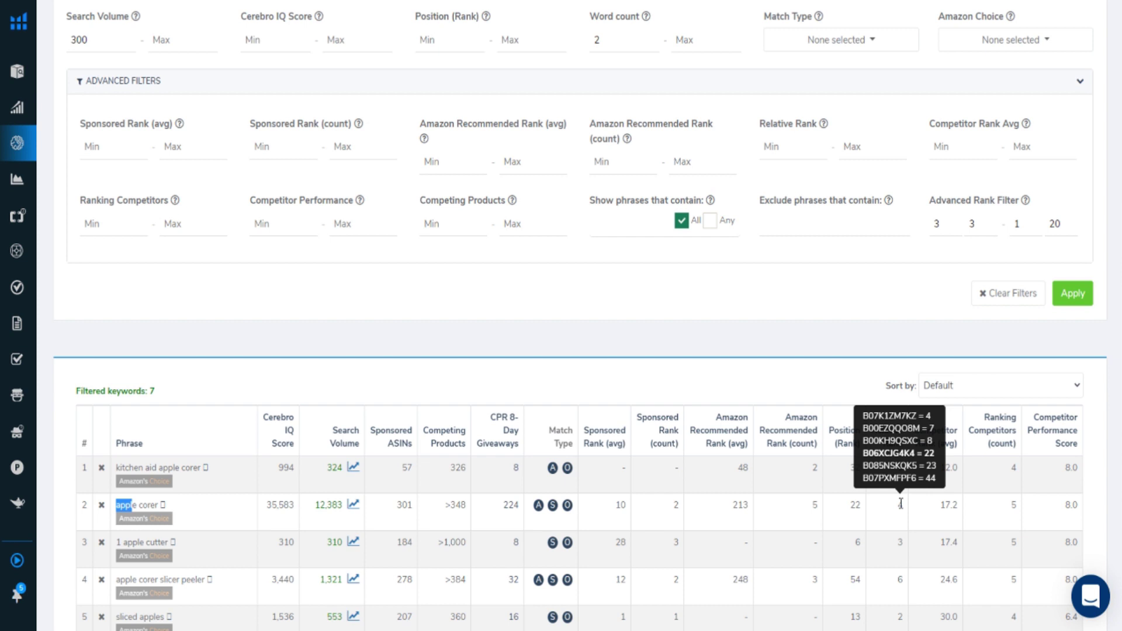
{"action": "scroll", "coordinate": [901, 504], "scroll_direction": "down", "scroll_amount": 3}
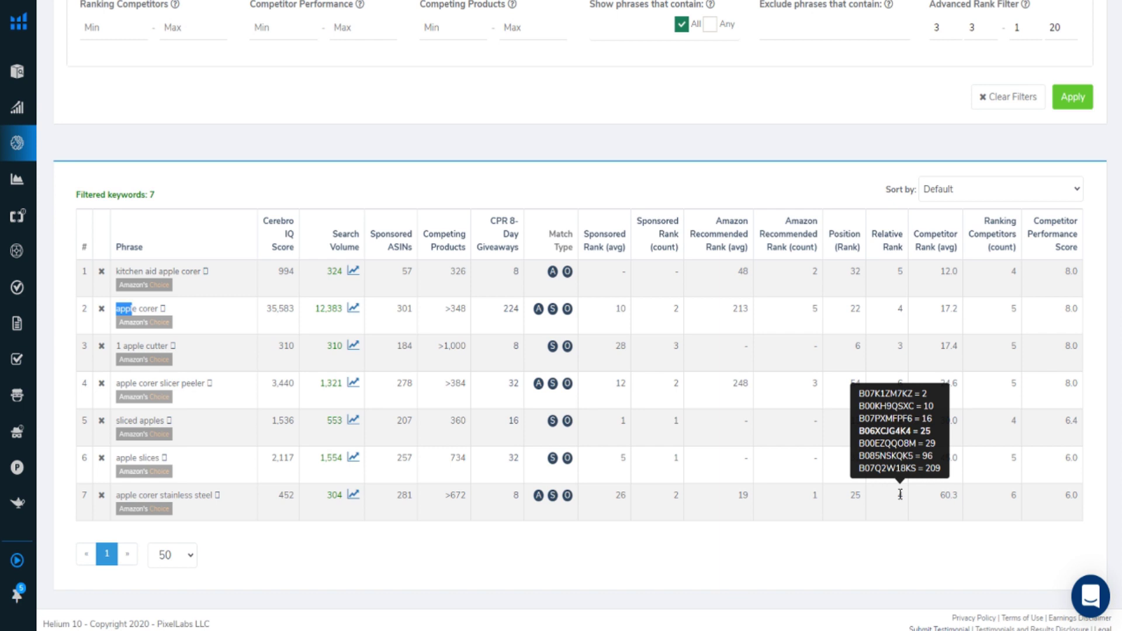
{"action": "left_click", "coordinate": [897, 328]}
Change the first two Advanced Rank Filter values to 2 and 2 and reapply the filters
{"action": "scroll", "coordinate": [898, 324], "scroll_direction": "up", "scroll_amount": 1}
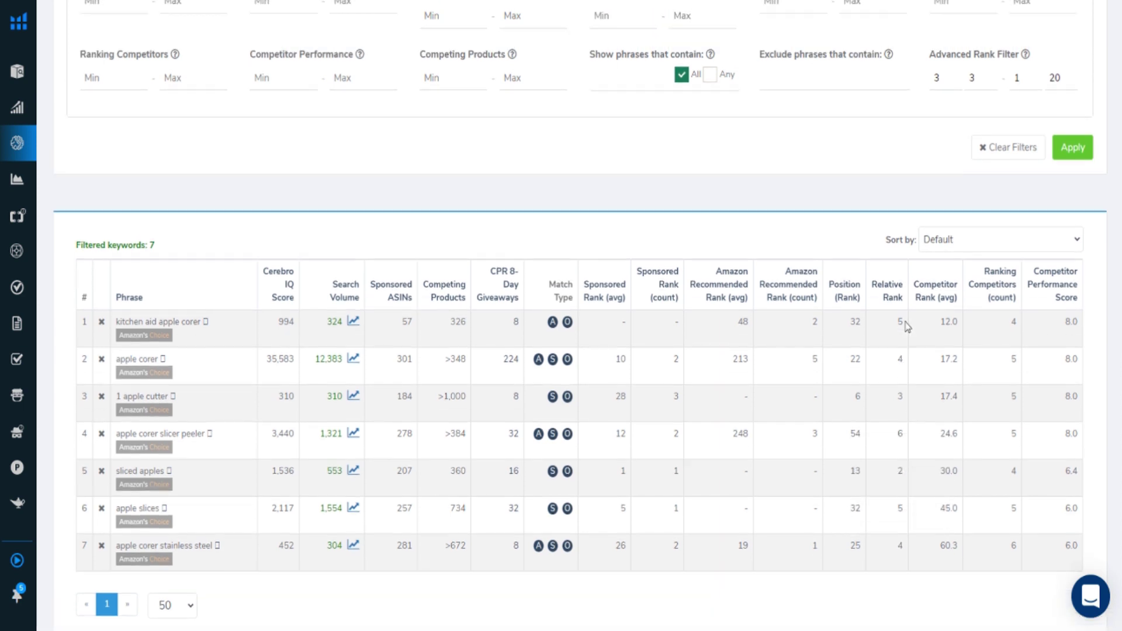
{"action": "left_click", "coordinate": [946, 93]}
{"action": "left_click", "coordinate": [957, 95]}
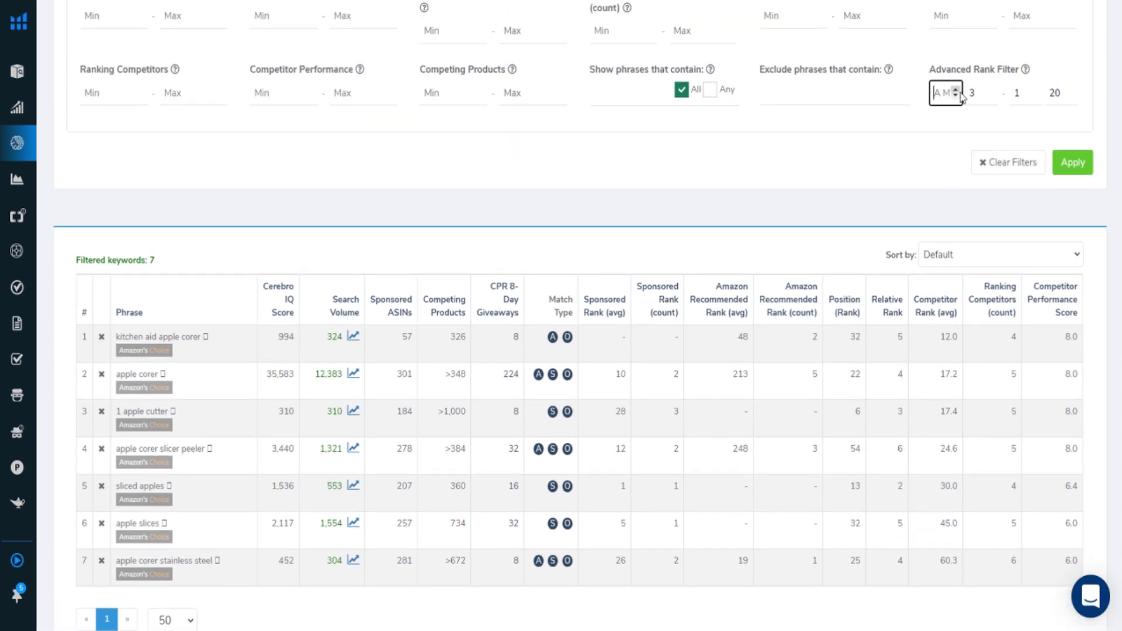
{"action": "left_click", "coordinate": [975, 93]}
{"action": "left_click", "coordinate": [991, 96]}
{"action": "left_click", "coordinate": [1072, 164]}
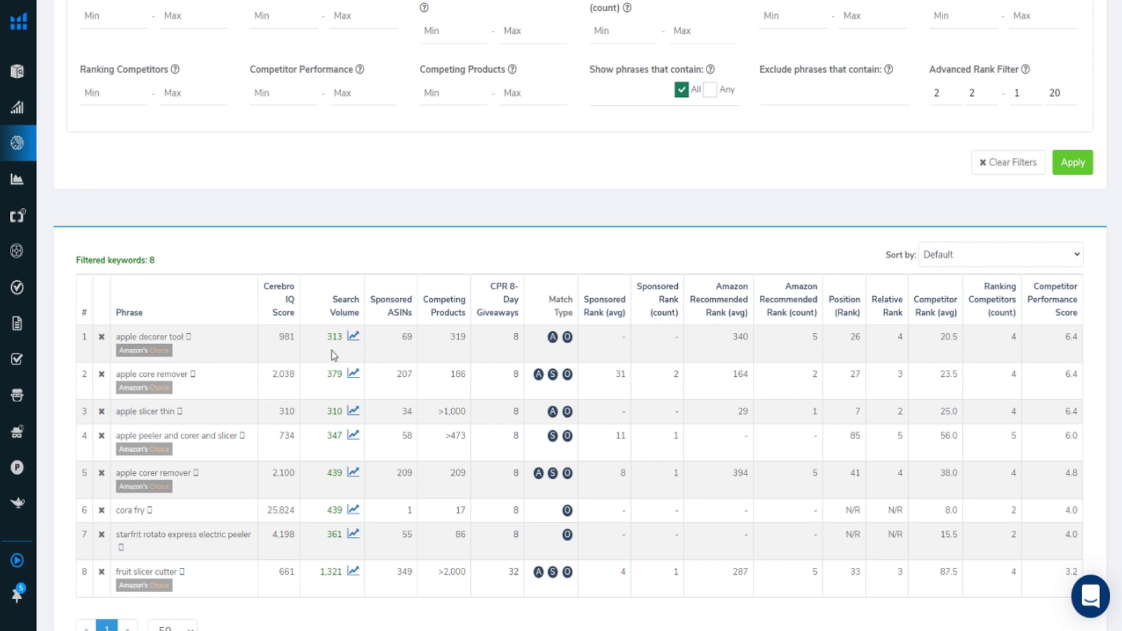
Check the relative rank breakdown by ASIN for "apple decorer tool", "apple core remover" and "apple slicer thin"
{"action": "mouse_move", "coordinate": [899, 336]}
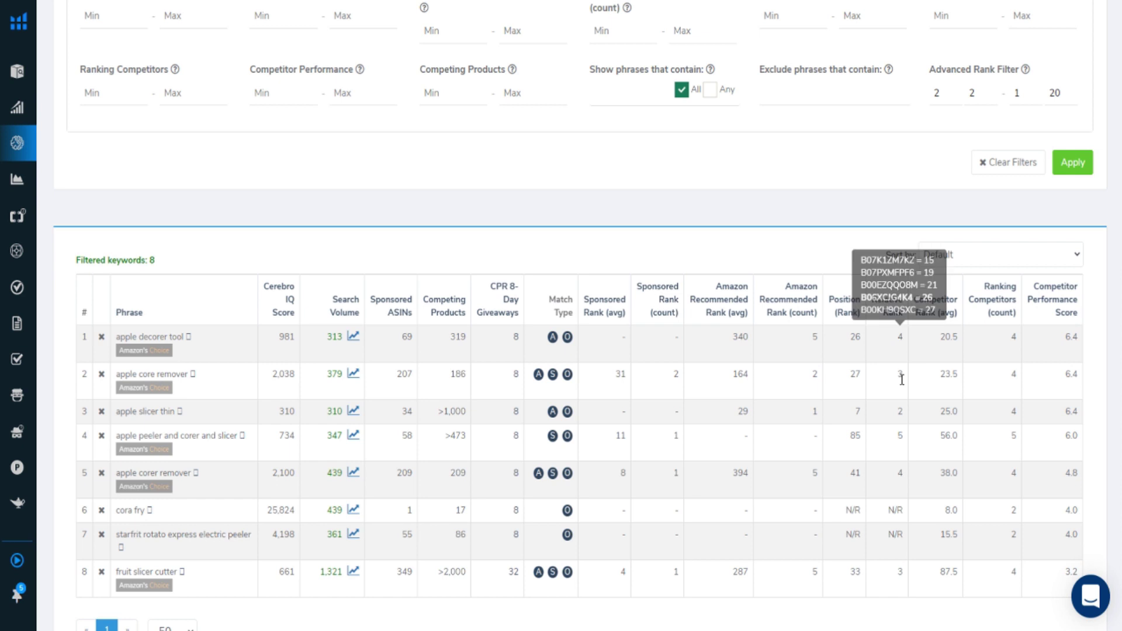
{"action": "mouse_move", "coordinate": [902, 379]}
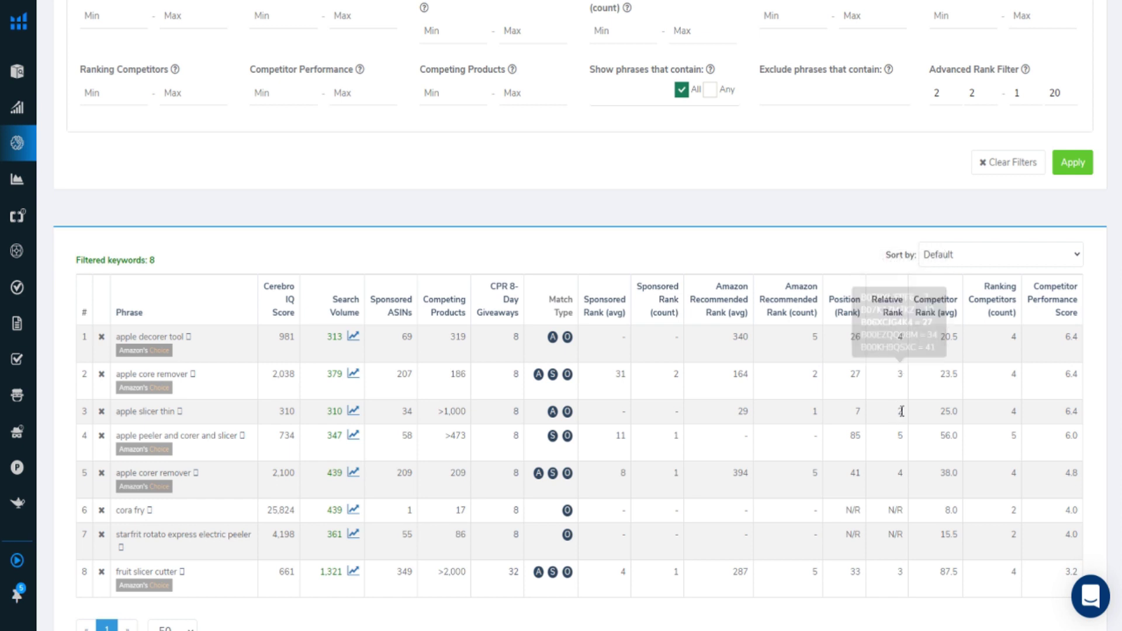
{"action": "mouse_move", "coordinate": [902, 412]}
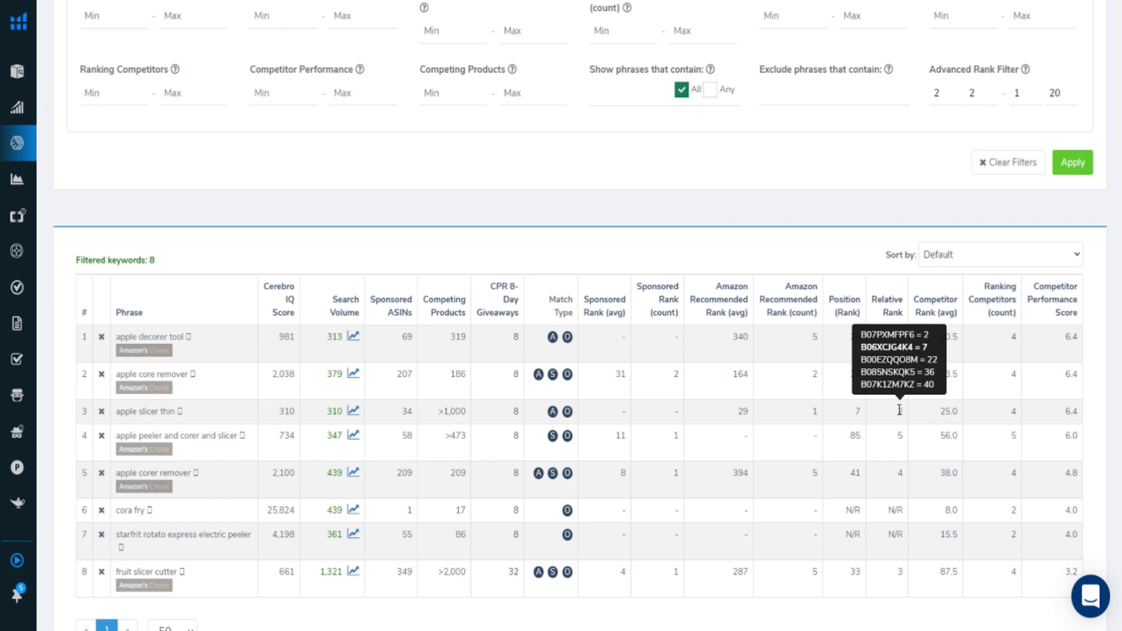